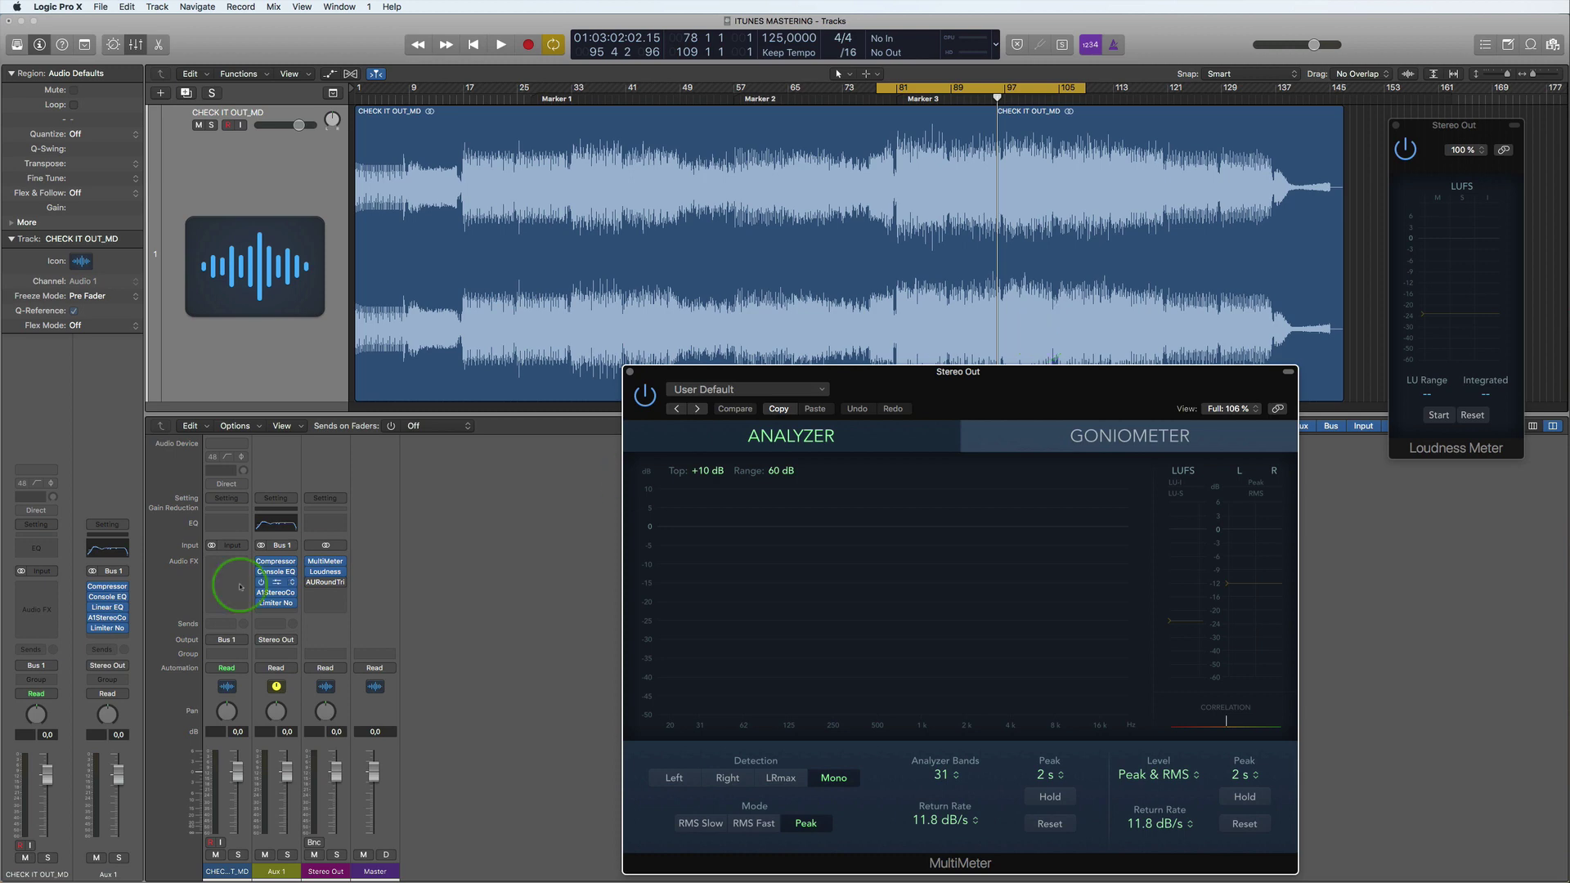
Step: Open AURoundTripAAC on the Stereo Out channel, arrange its window beside the MultiMeter and show its peak and clip details
left_click(327, 583)
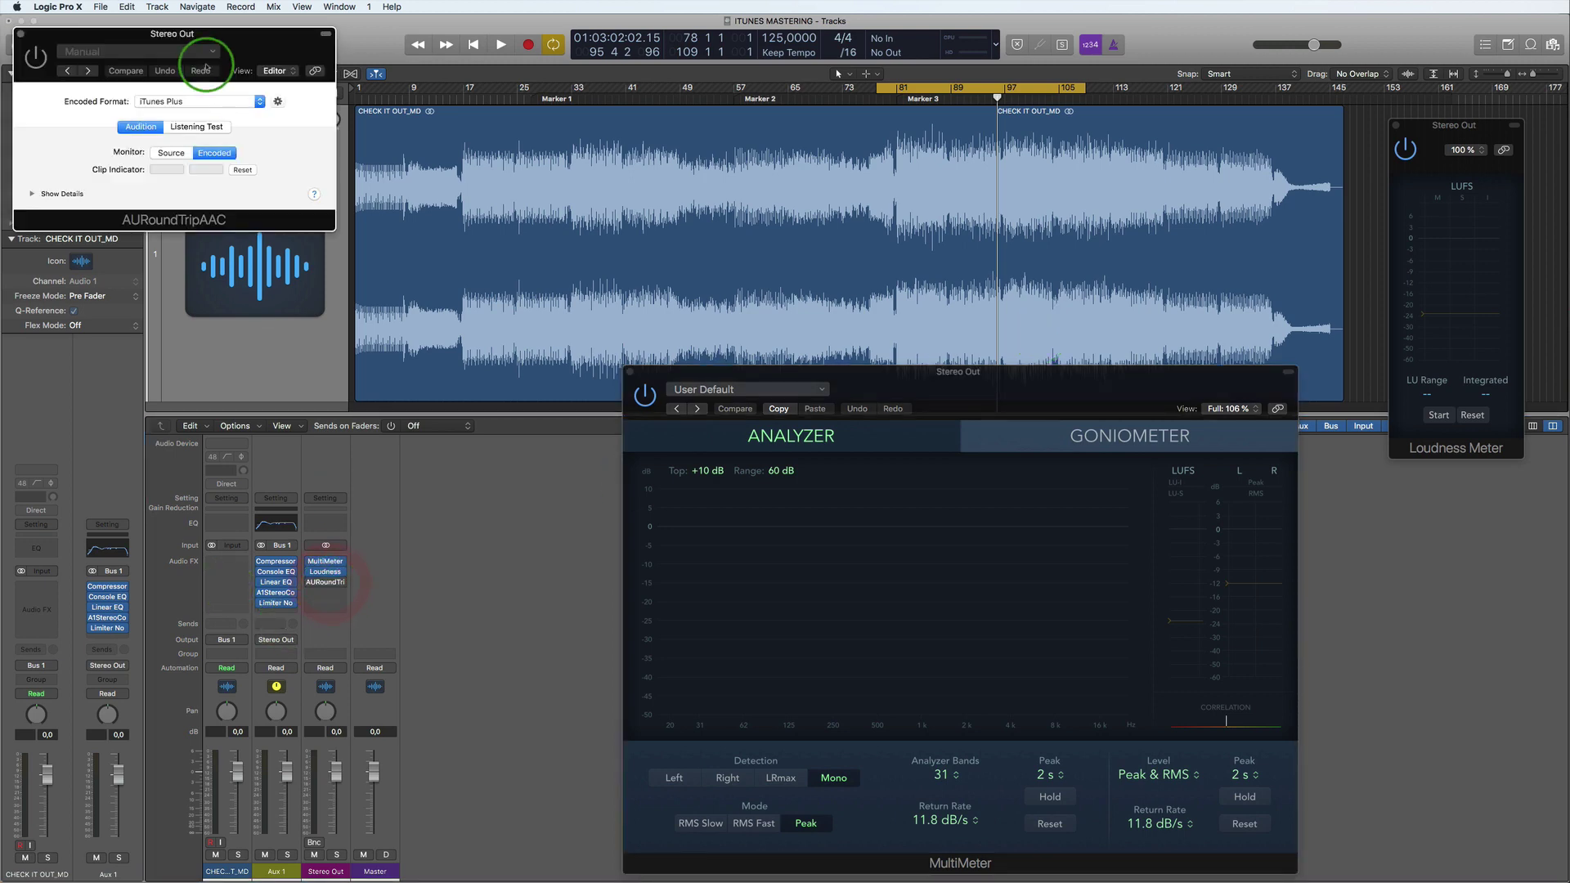
left_click_drag(255, 49, 619, 145)
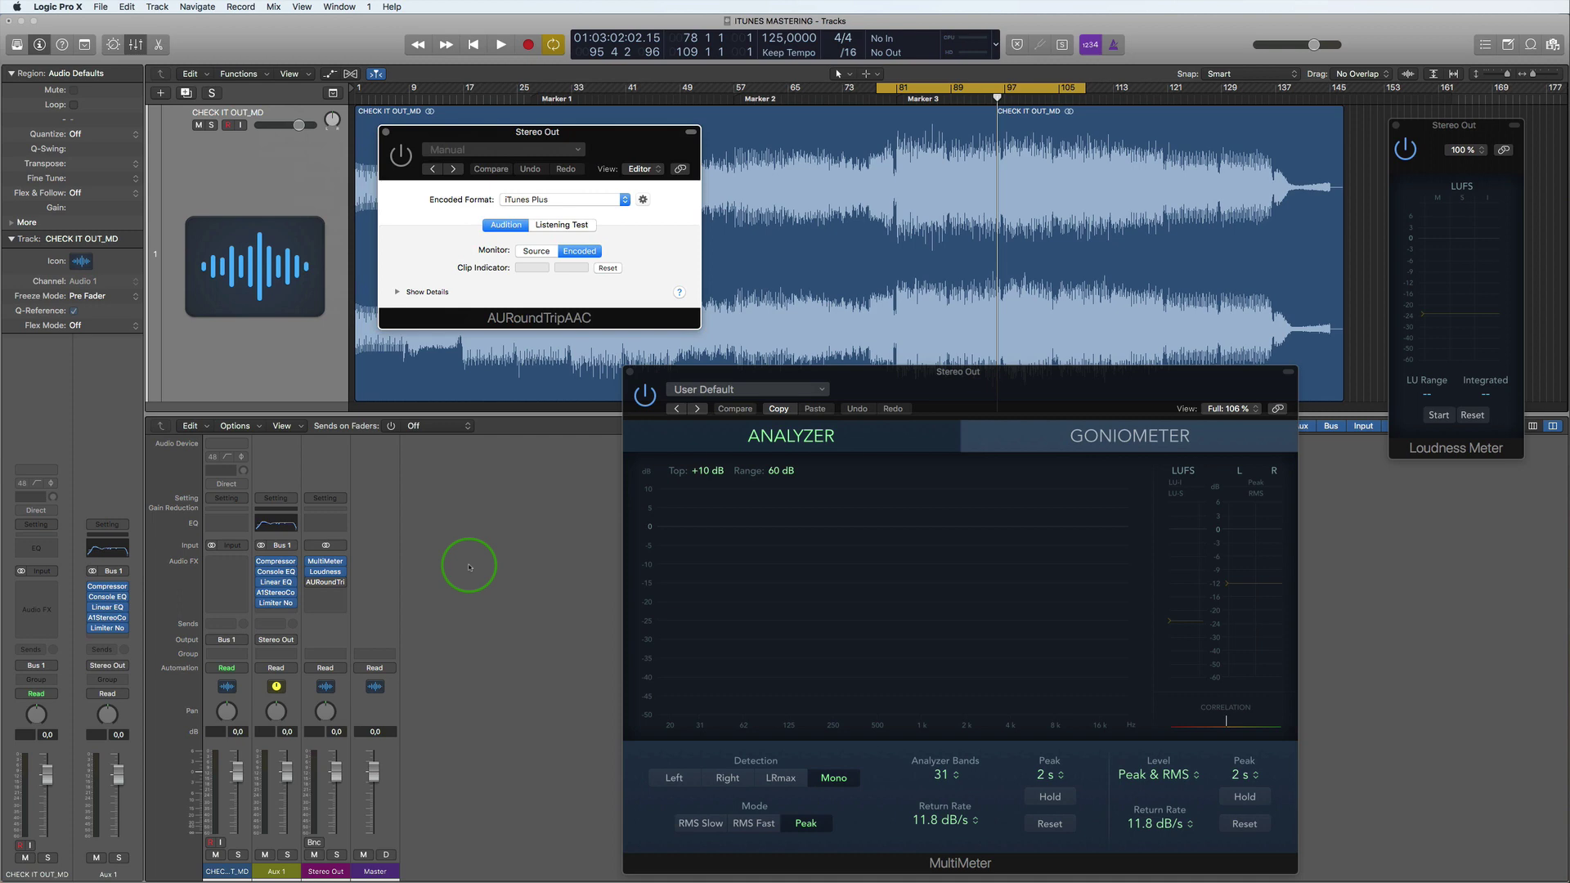
left_click(602, 753)
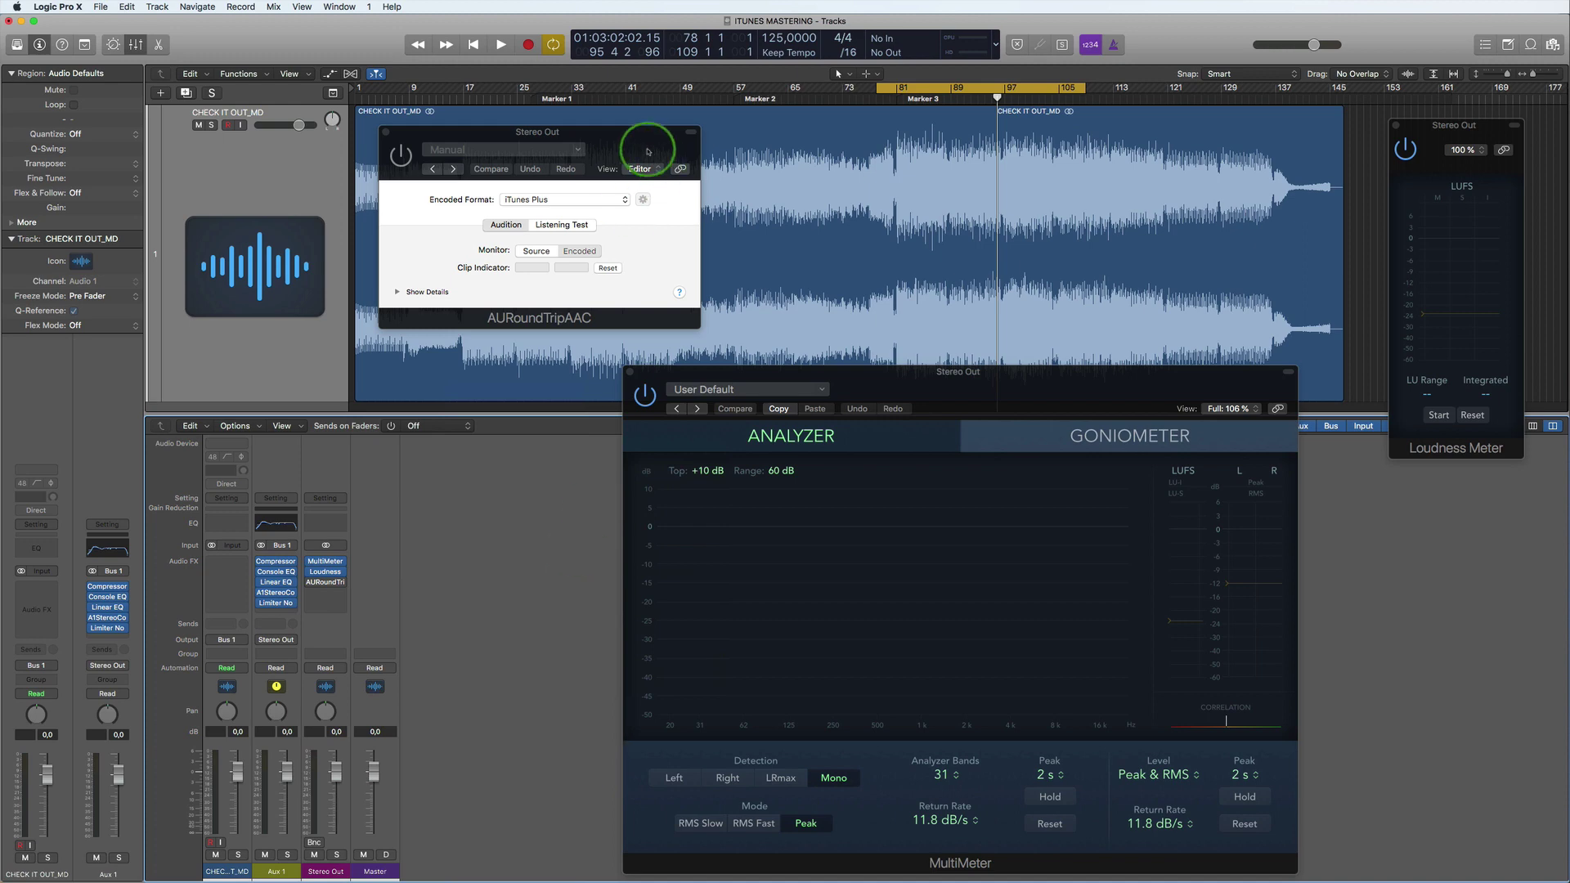
left_click_drag(646, 145, 1462, 584)
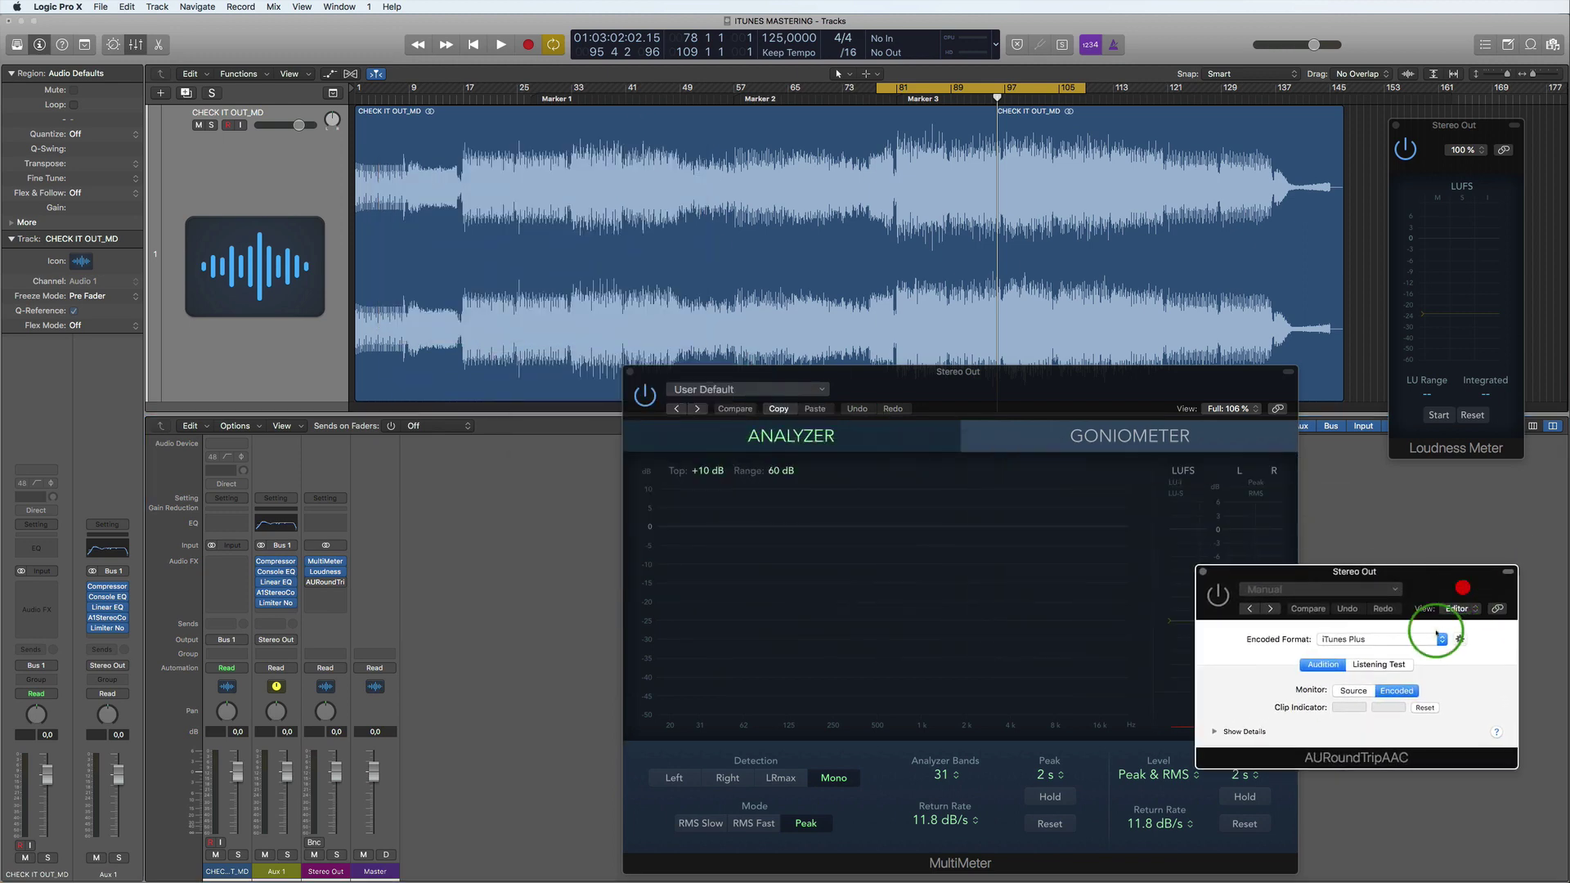
left_click_drag(1124, 408, 883, 255)
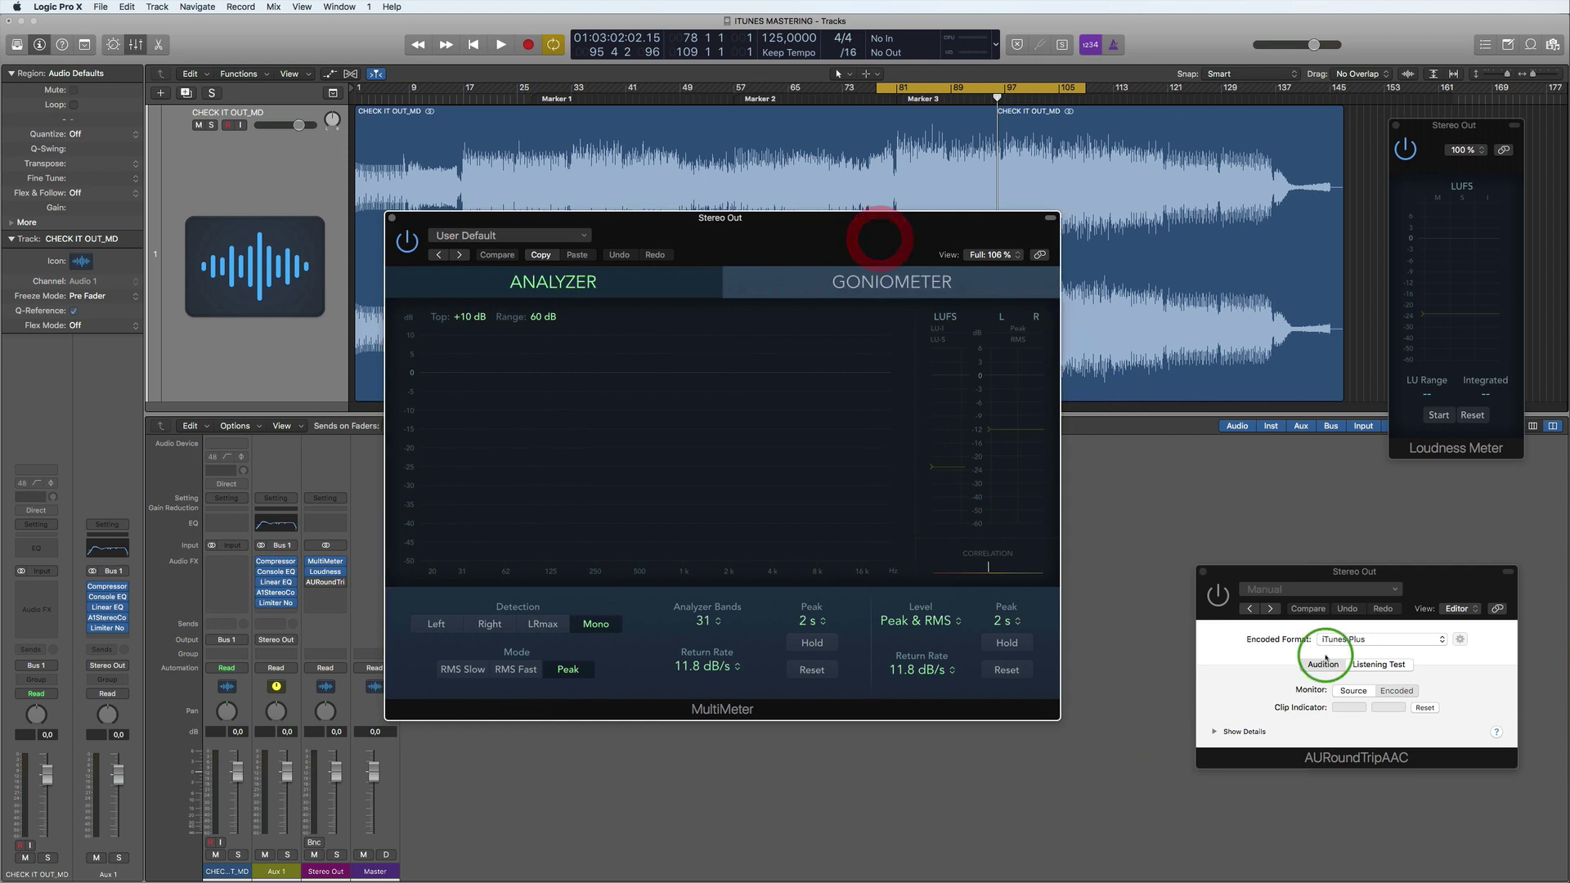
left_click_drag(1290, 573, 1270, 481)
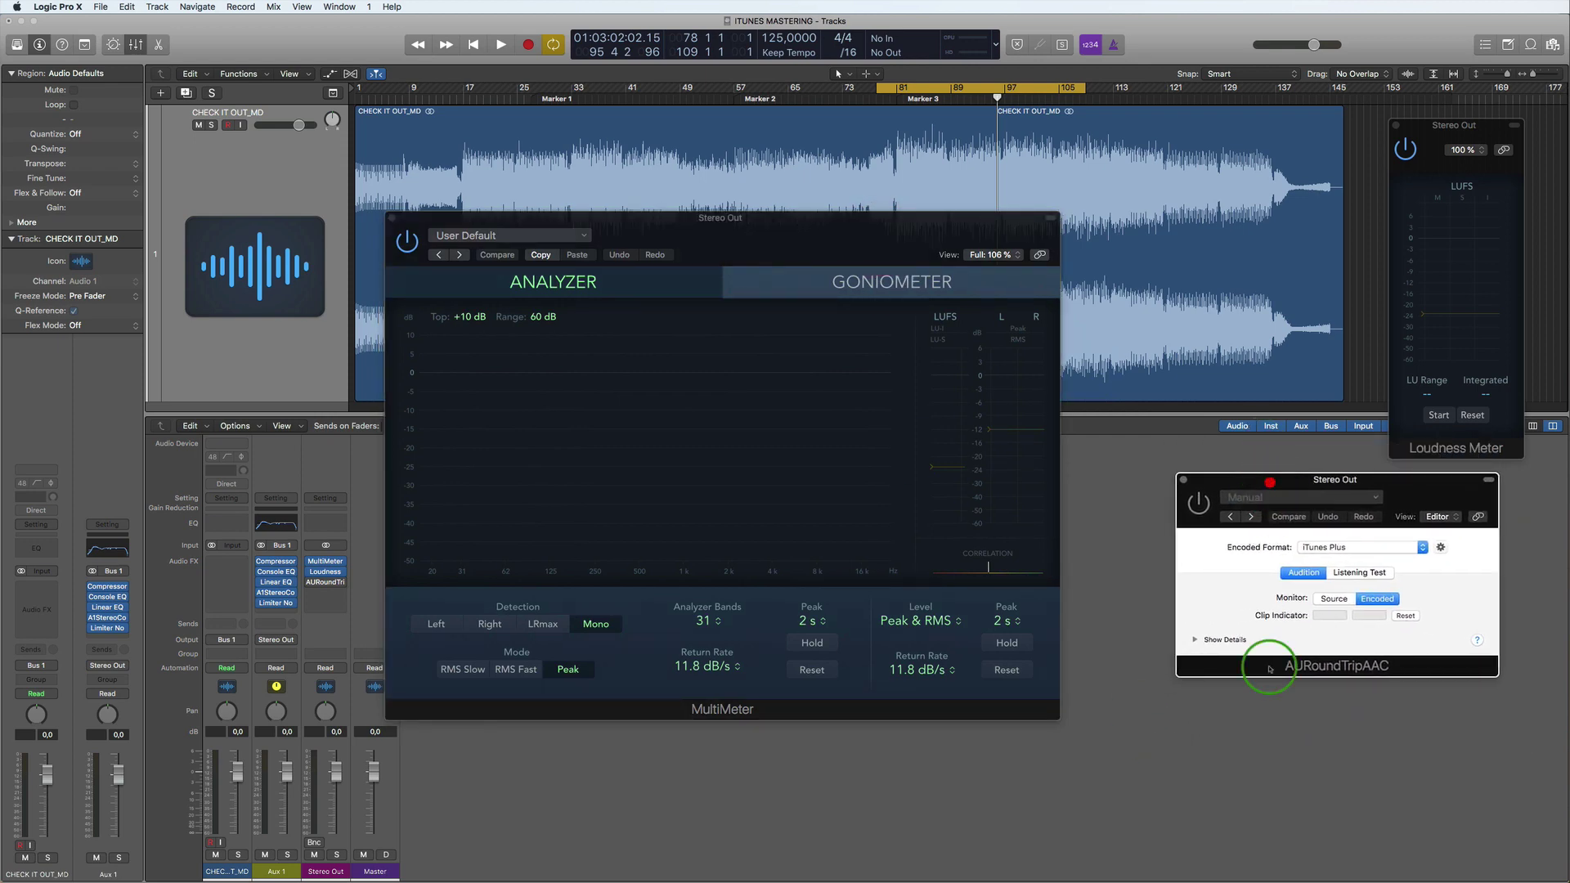
left_click(1207, 643)
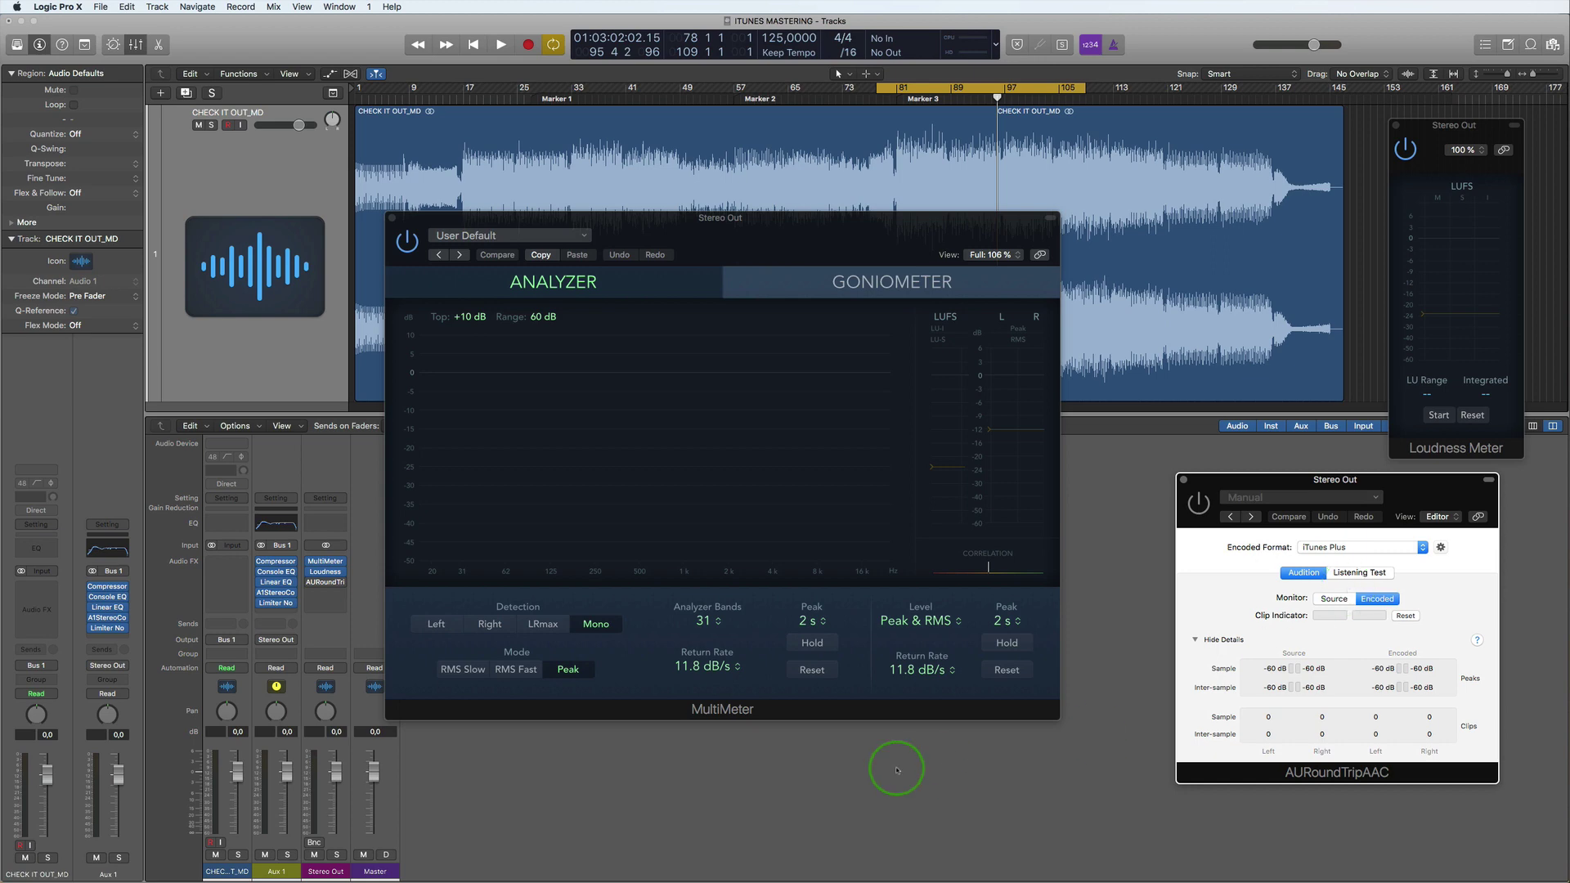
left_click(753, 833)
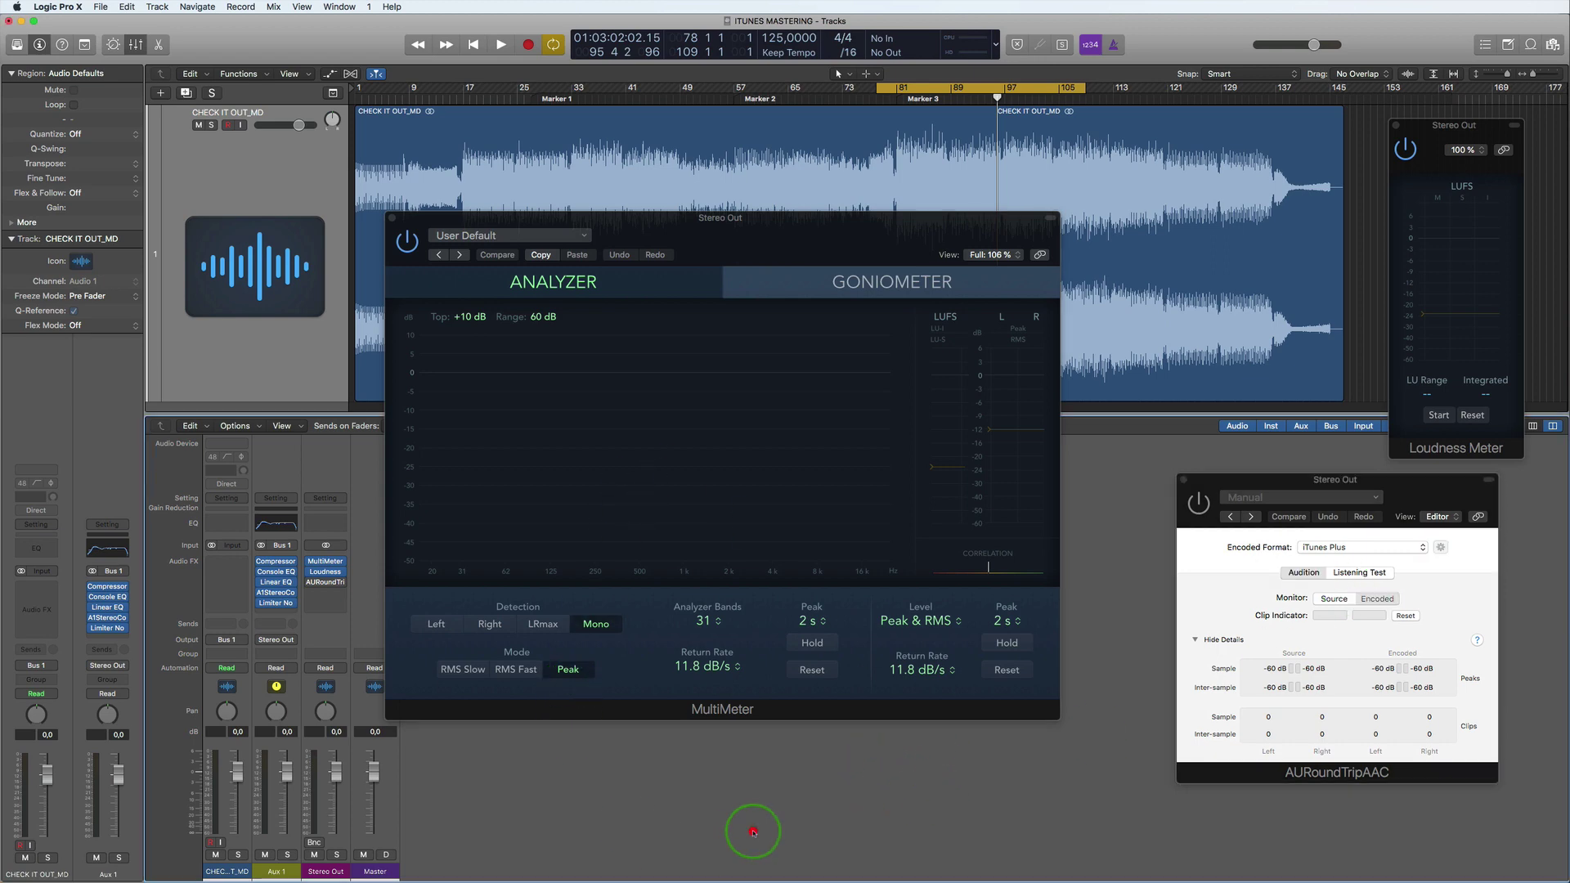
Step: Open Limiter No6 on Aux 1 alongside the MultiMeter and play the looped section to check the master's level
mouse_move(259, 584)
left_click(276, 604)
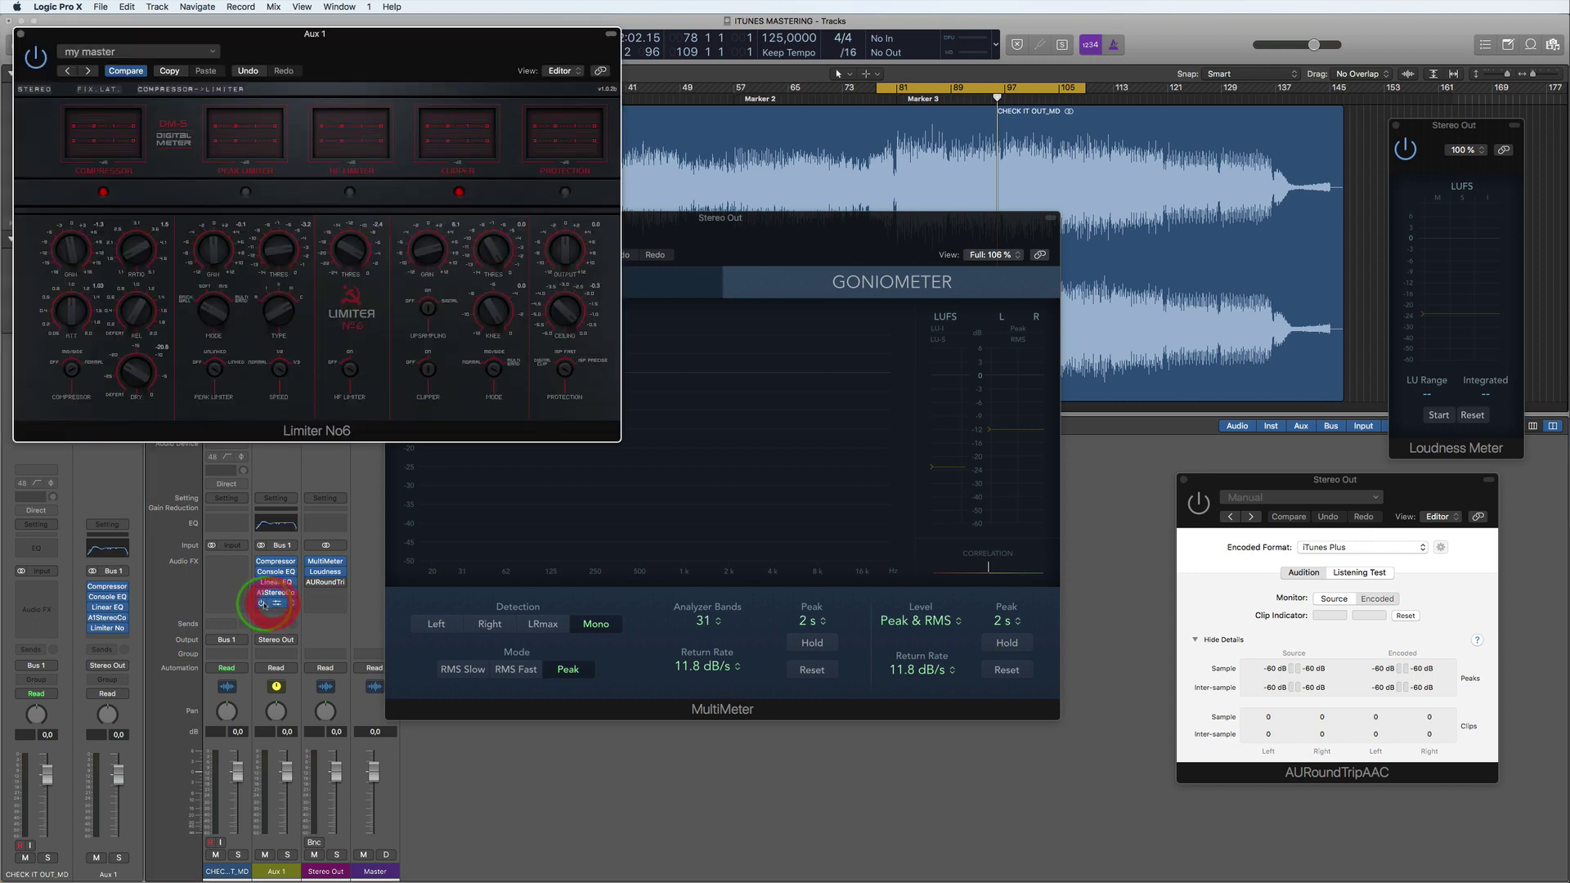
left_click_drag(824, 231, 922, 375)
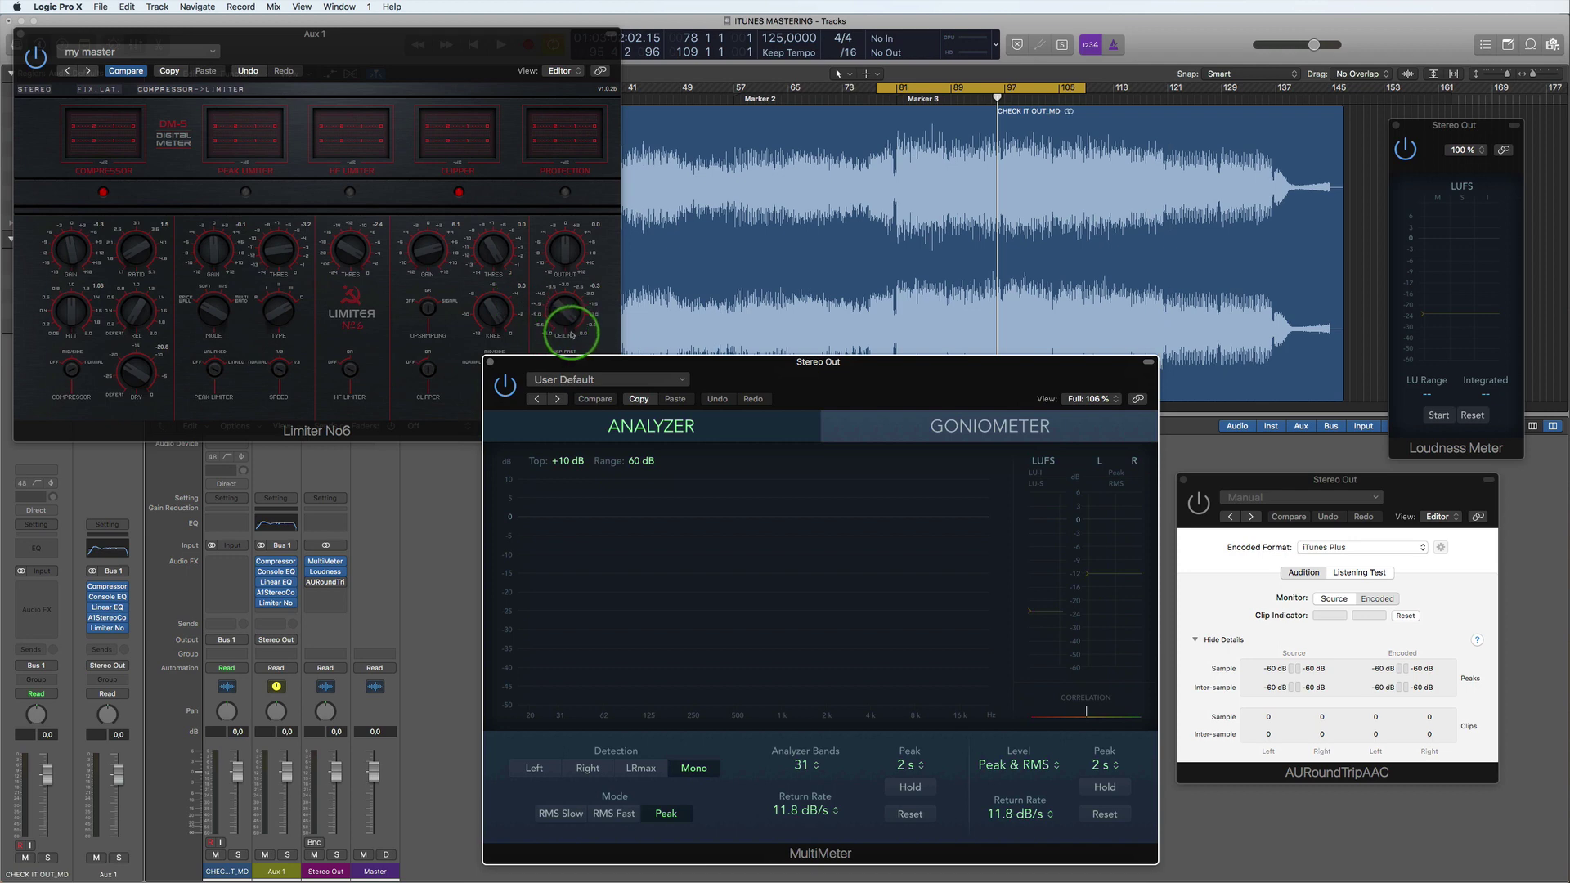
key("space")
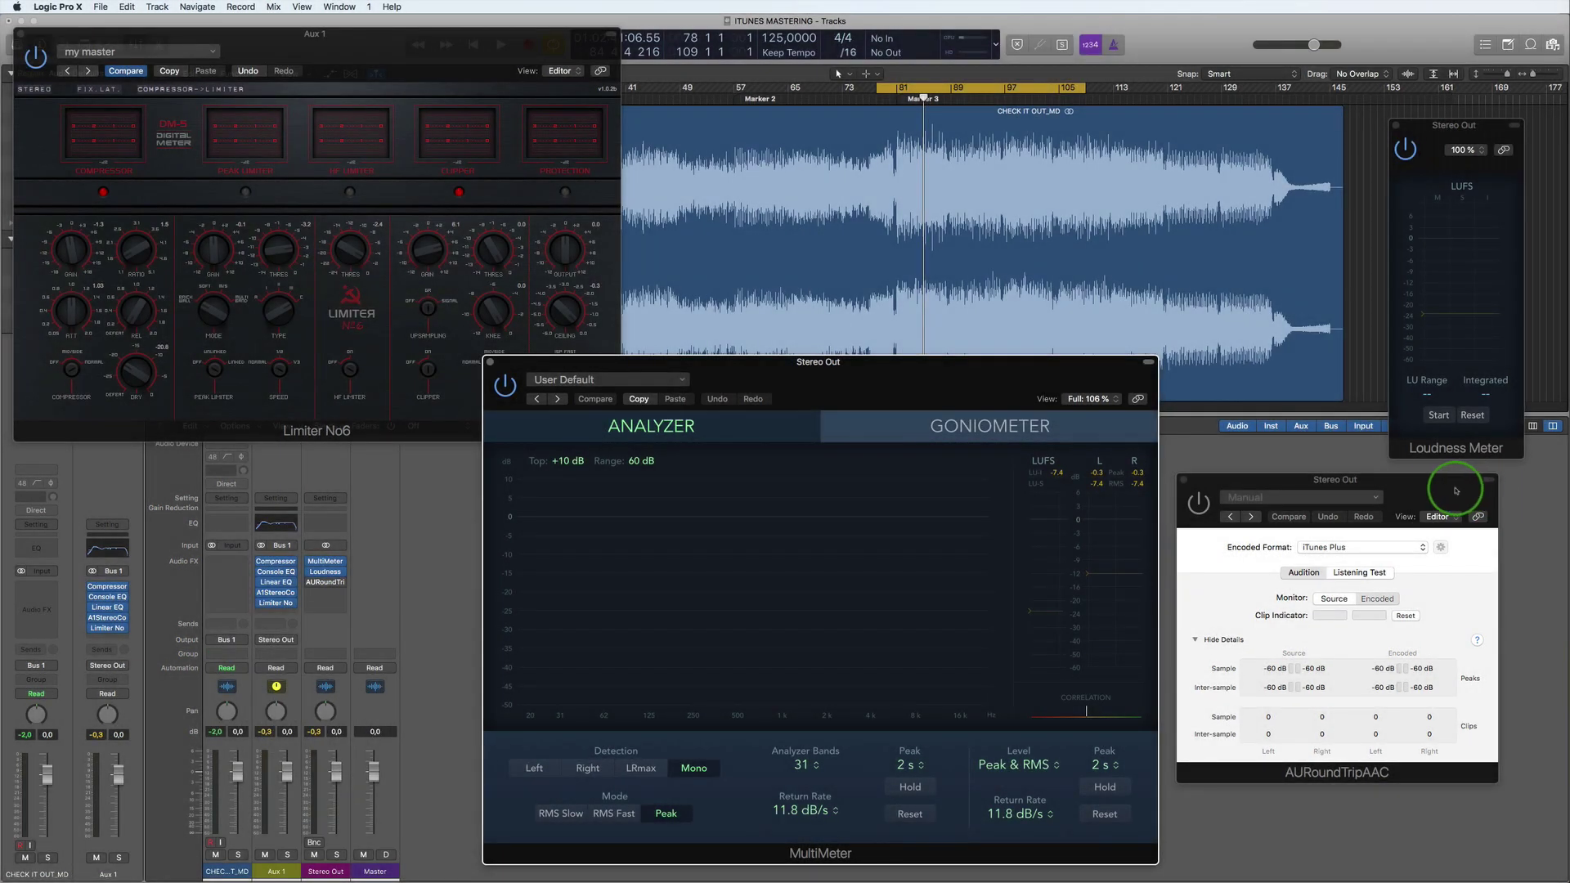
Step: Enable AURoundTripAAC on the Stereo Out and set it to monitor the encoded iTunes Plus signal
left_click_drag(1413, 485, 1281, 391)
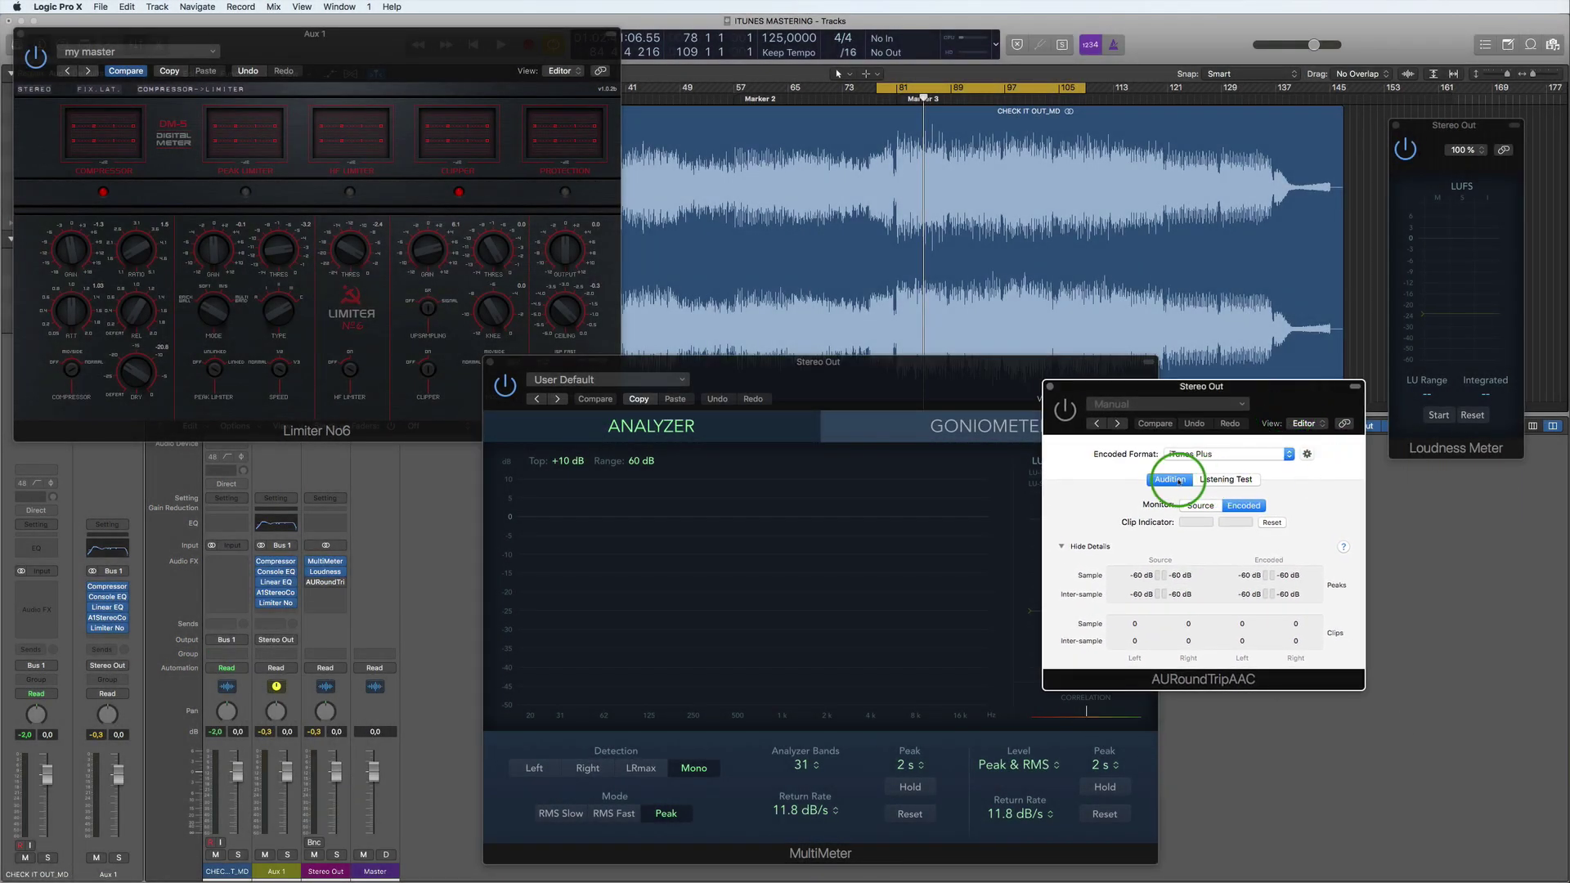
left_click(1066, 411)
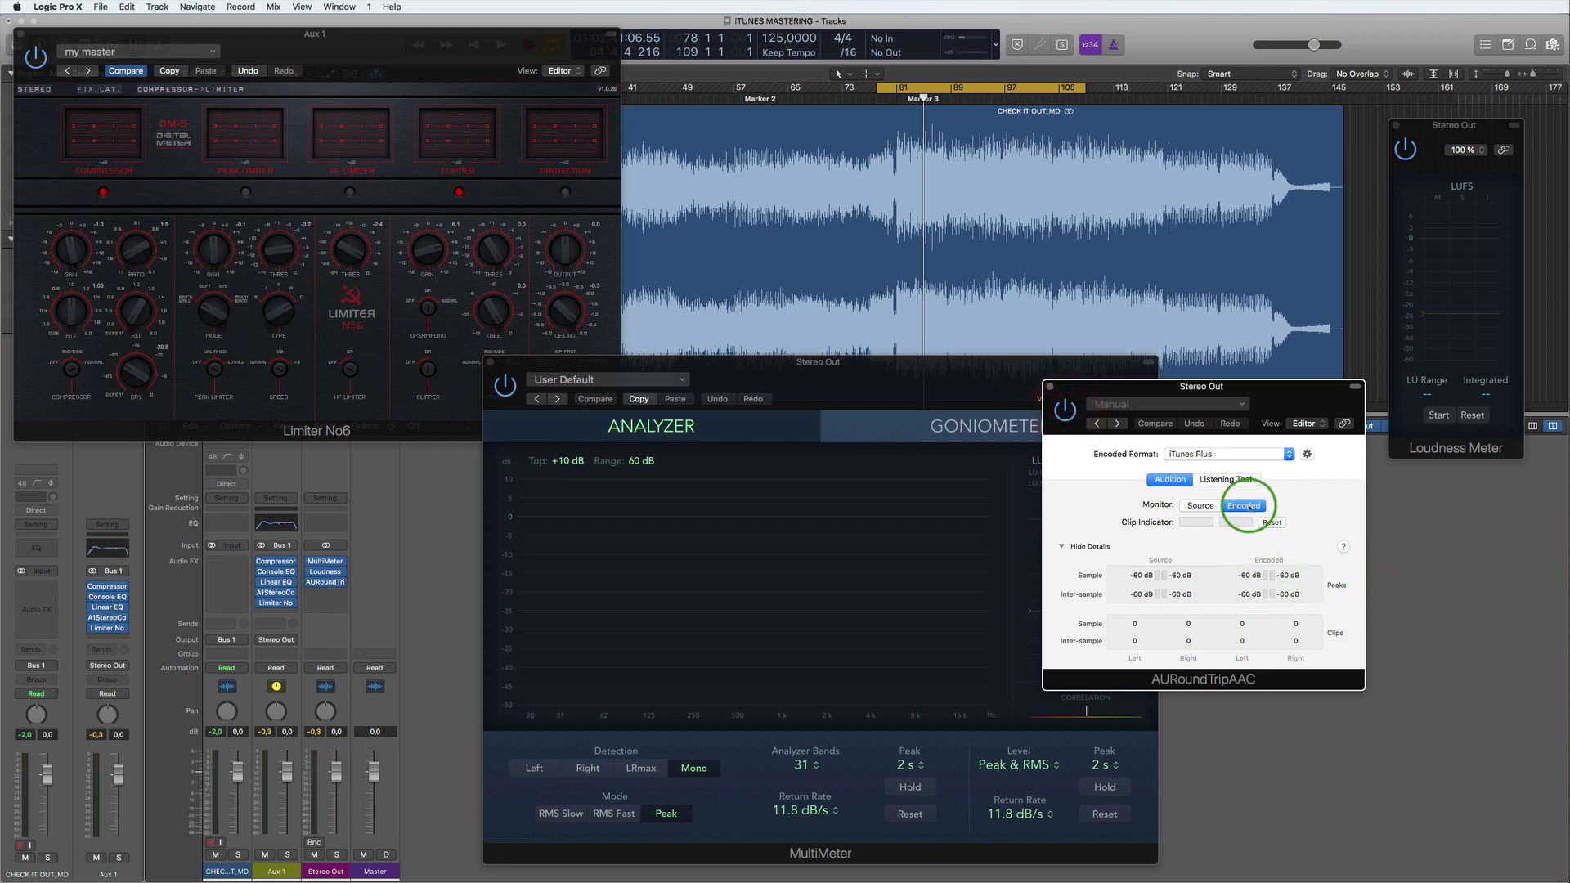
left_click(1199, 506)
left_click(1236, 506)
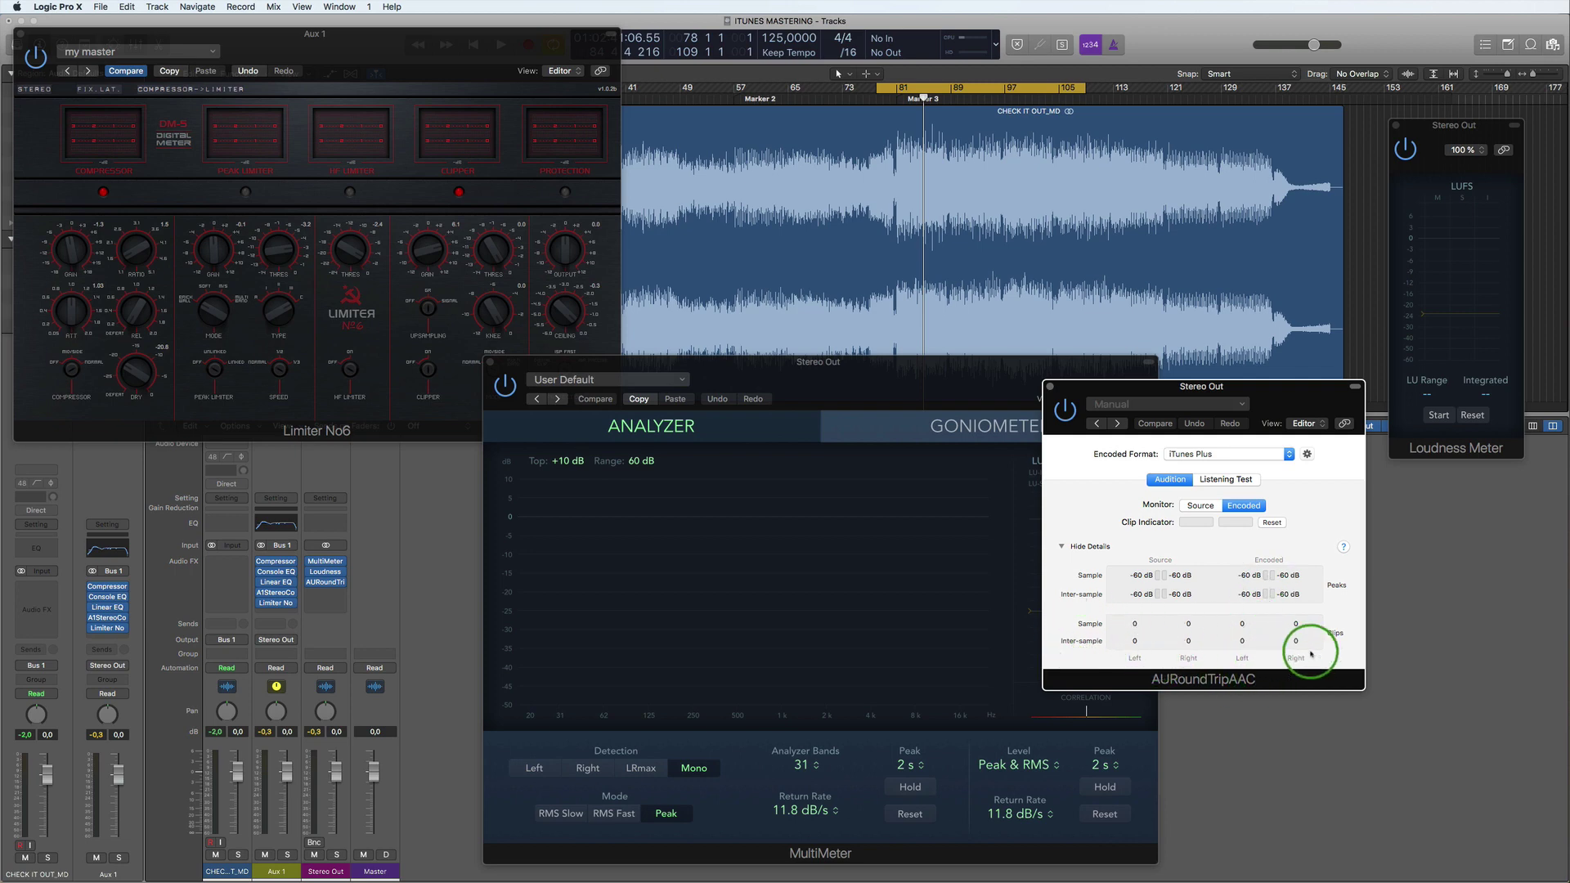
Step: Play the looped section and compare the source and encoded peaks and clips in AURoundTripAAC
left_click(1421, 677)
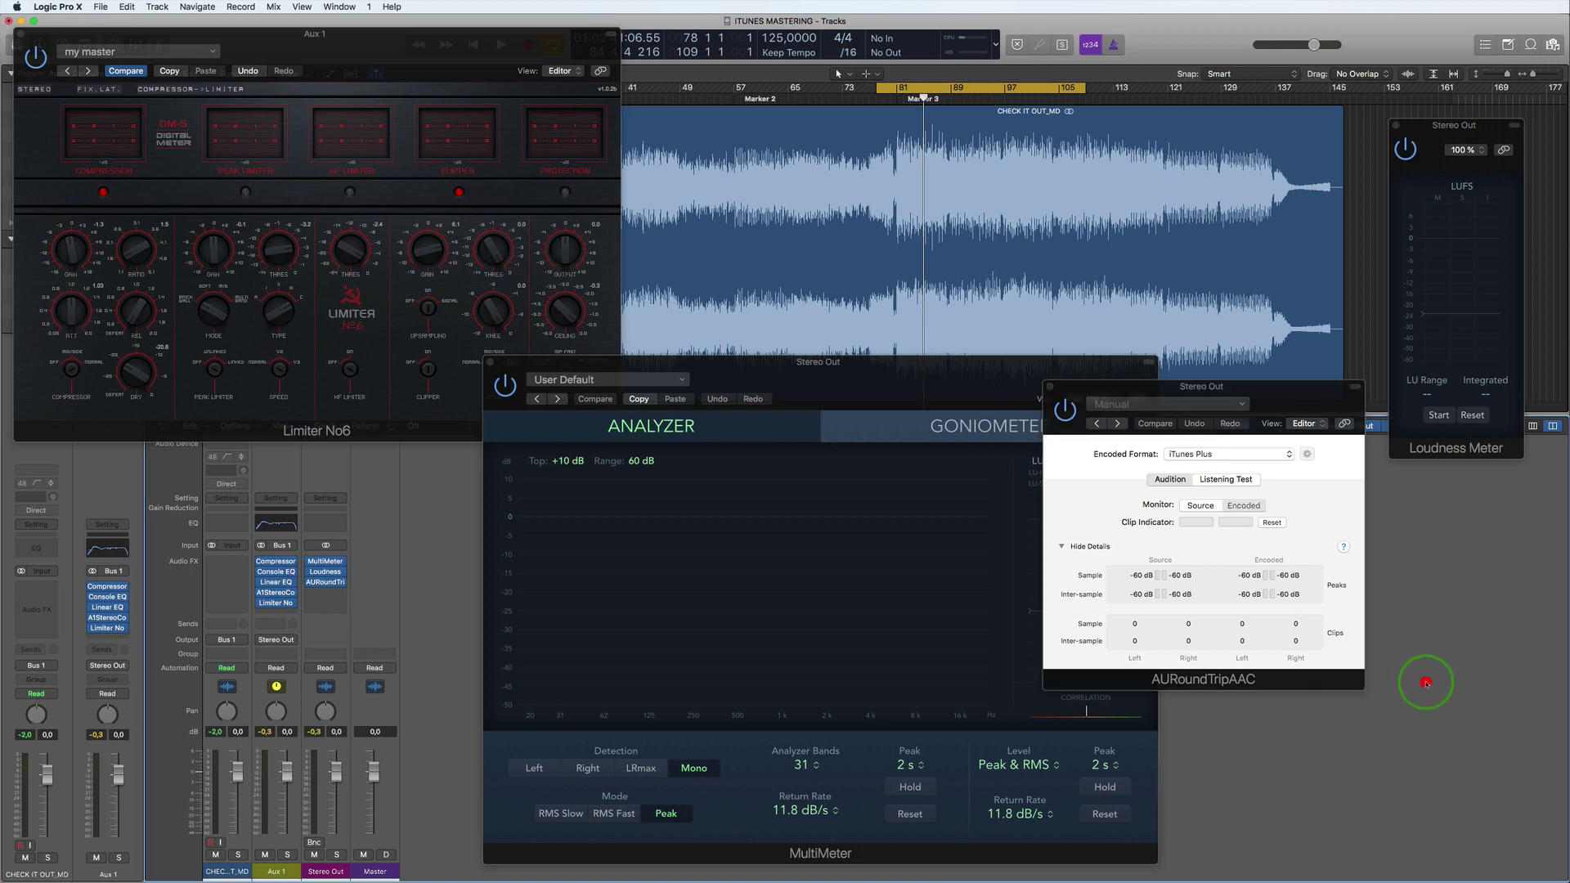
key("space")
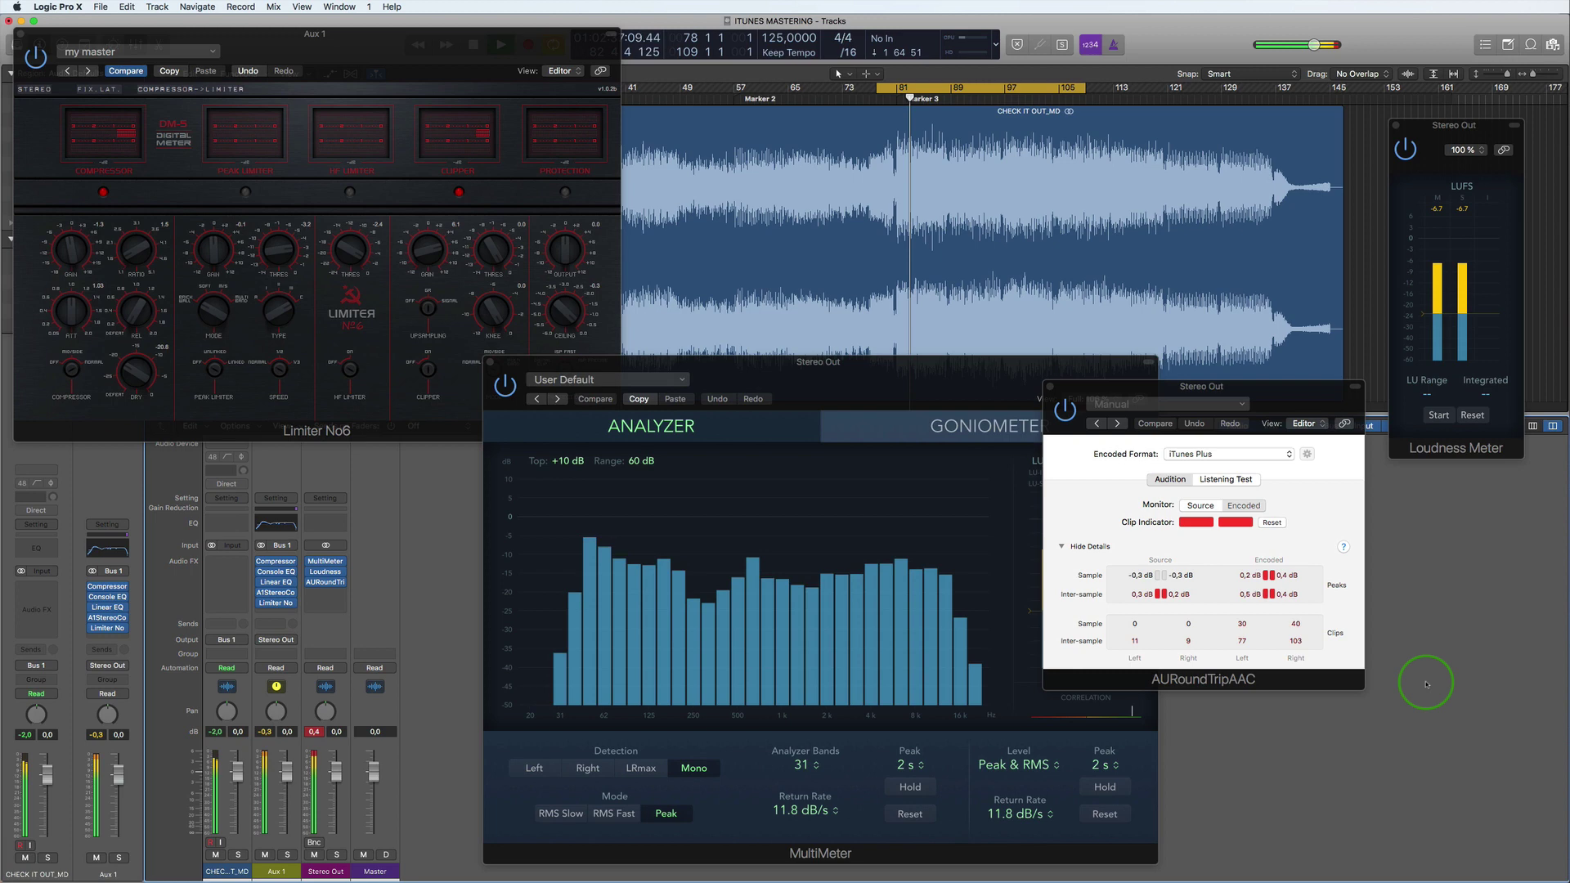
left_click(1227, 757)
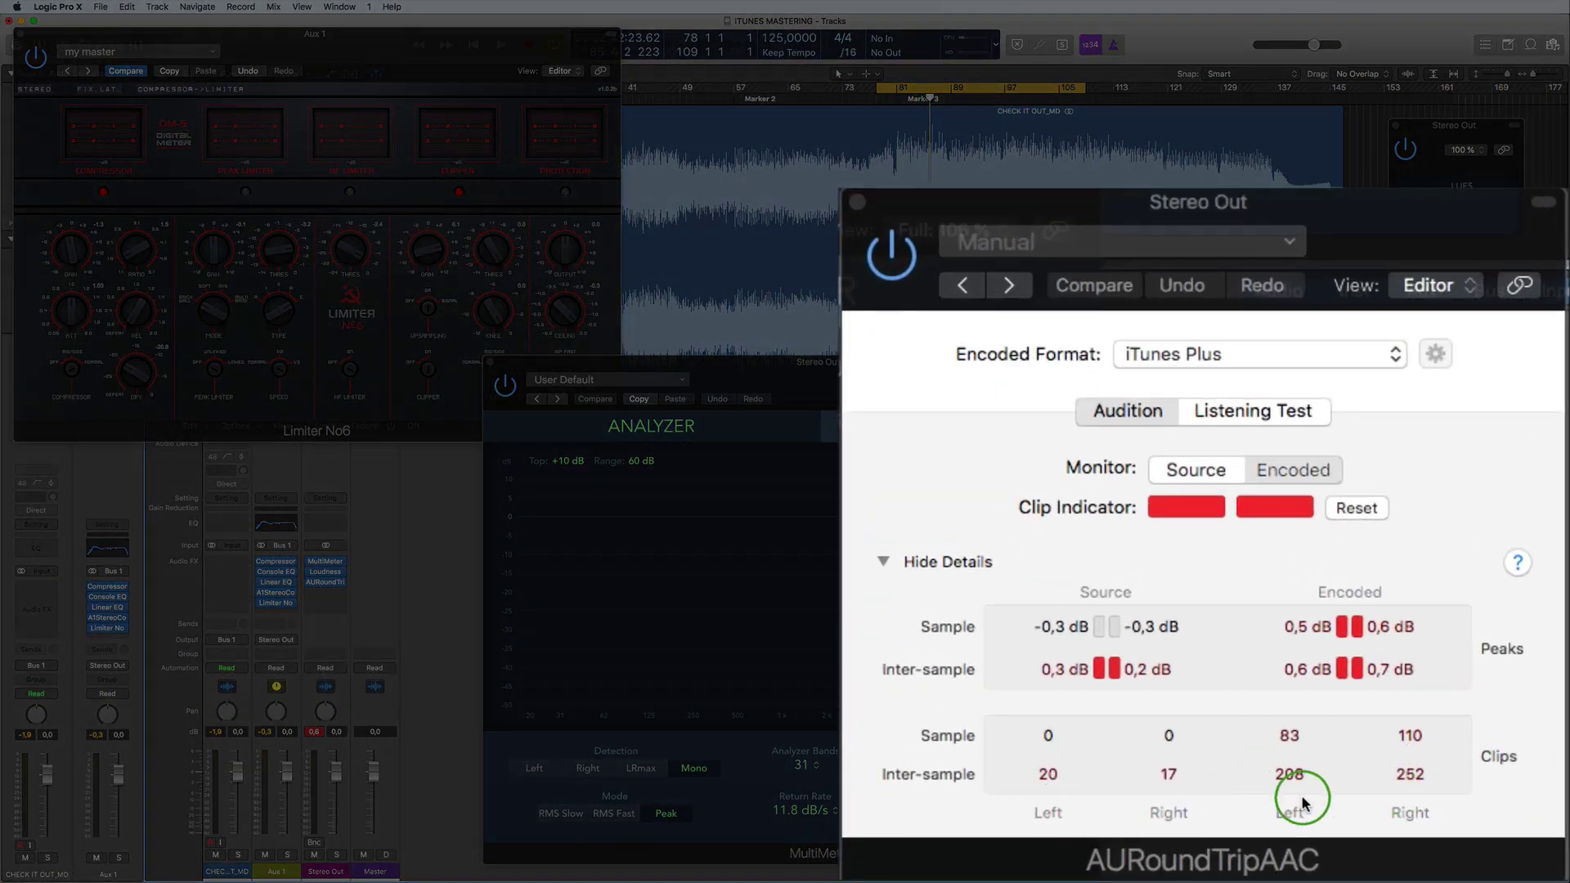
Step: Review the settings of the Compressor, Vintage Console EQ and Linear Phase EQ in the Aux 1 mastering chain
left_click_drag(486, 57, 622, 83)
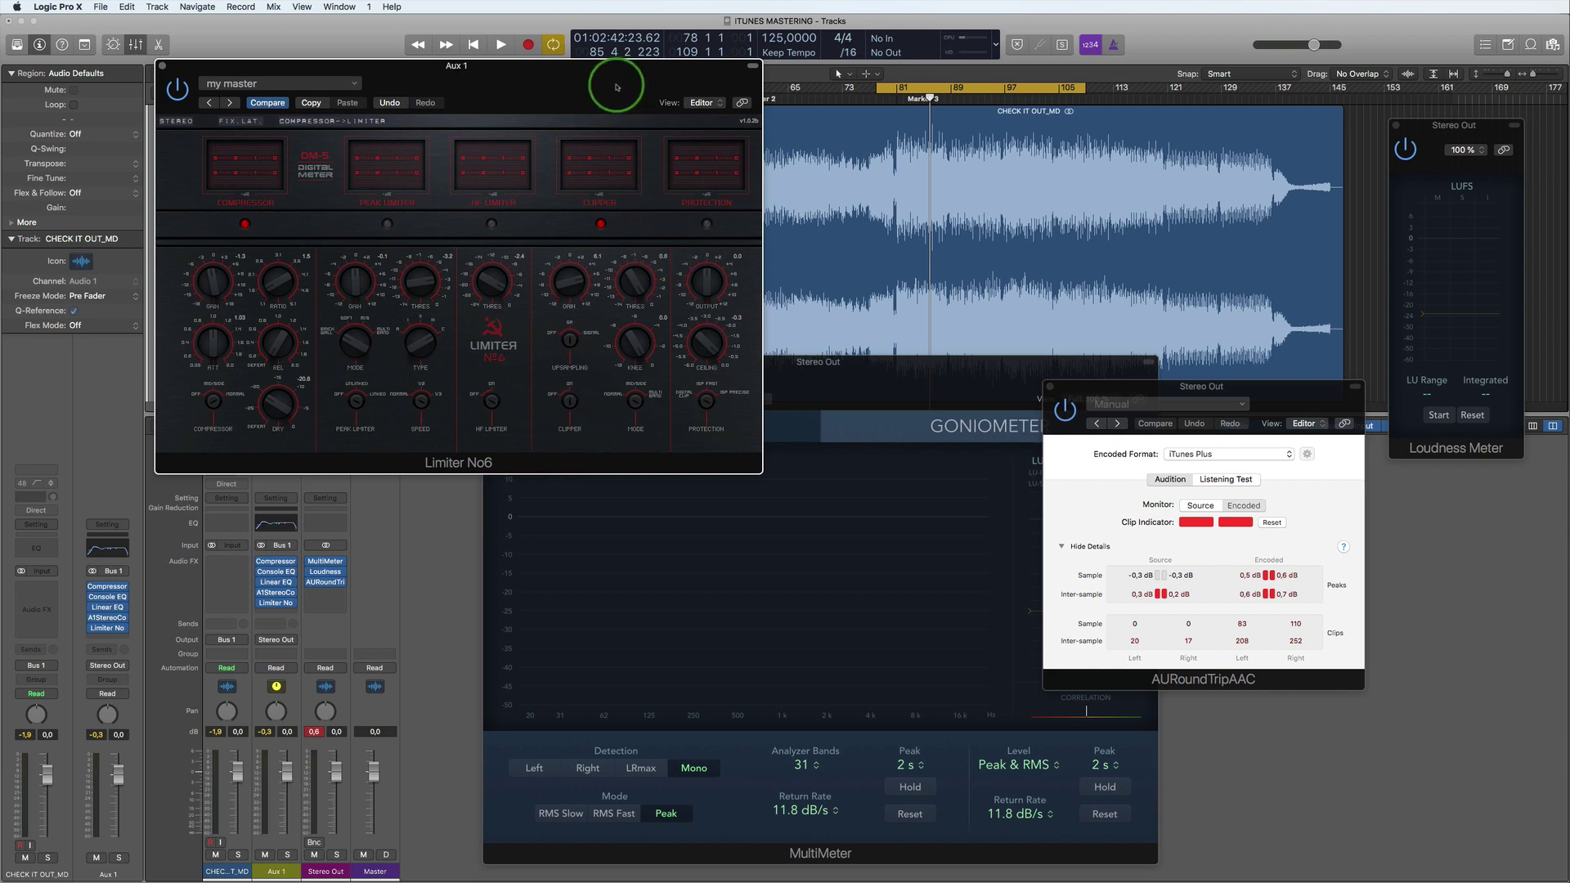
left_click_drag(618, 91, 638, 131)
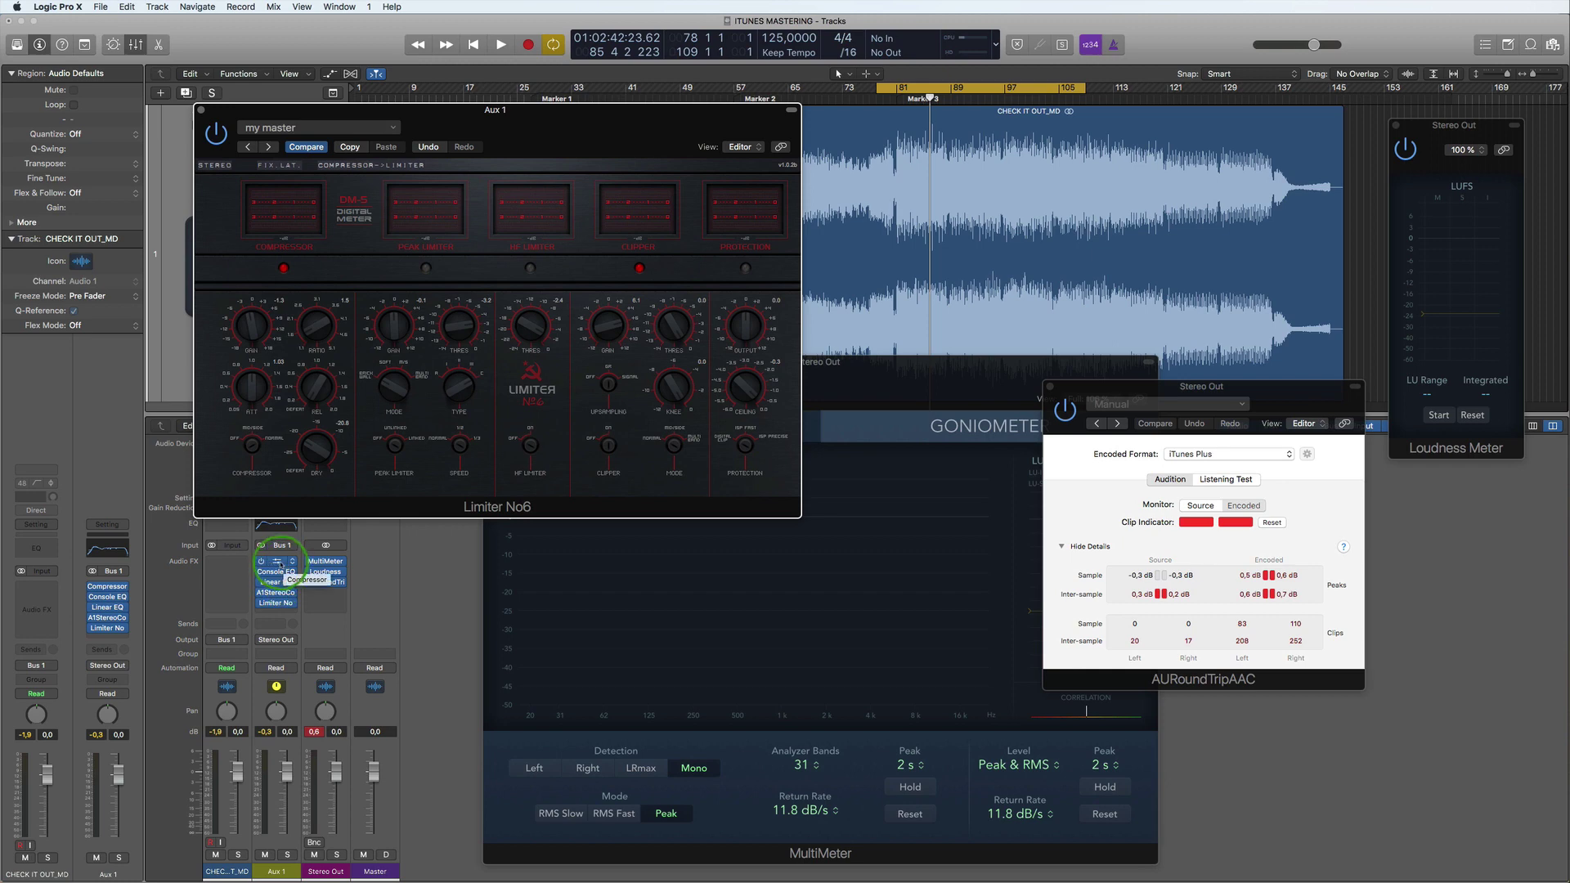
left_click(278, 563)
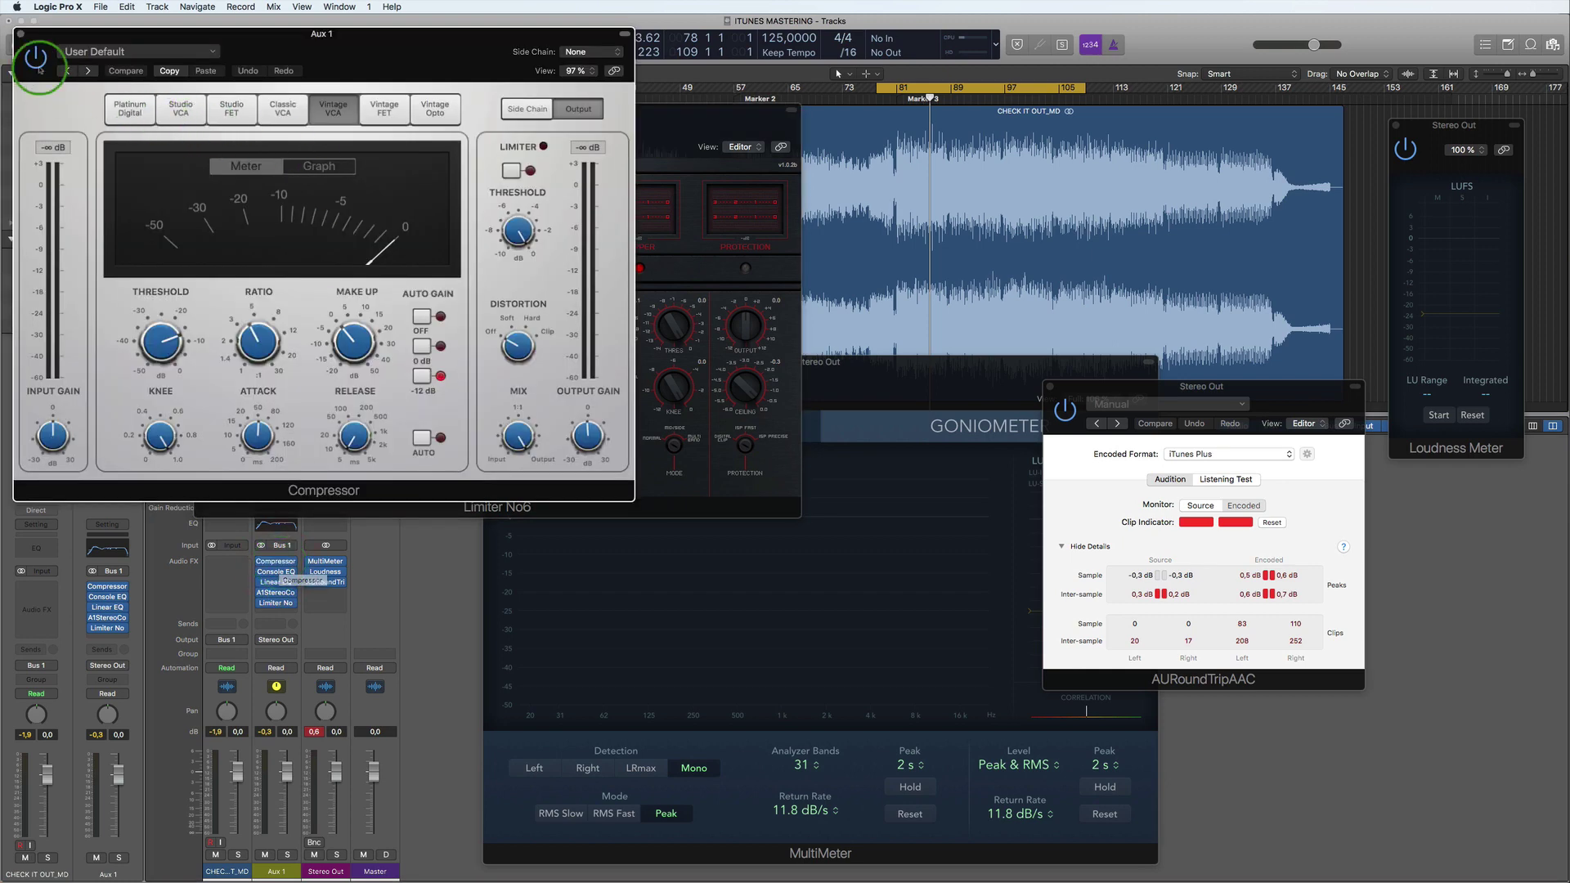
left_click(21, 34)
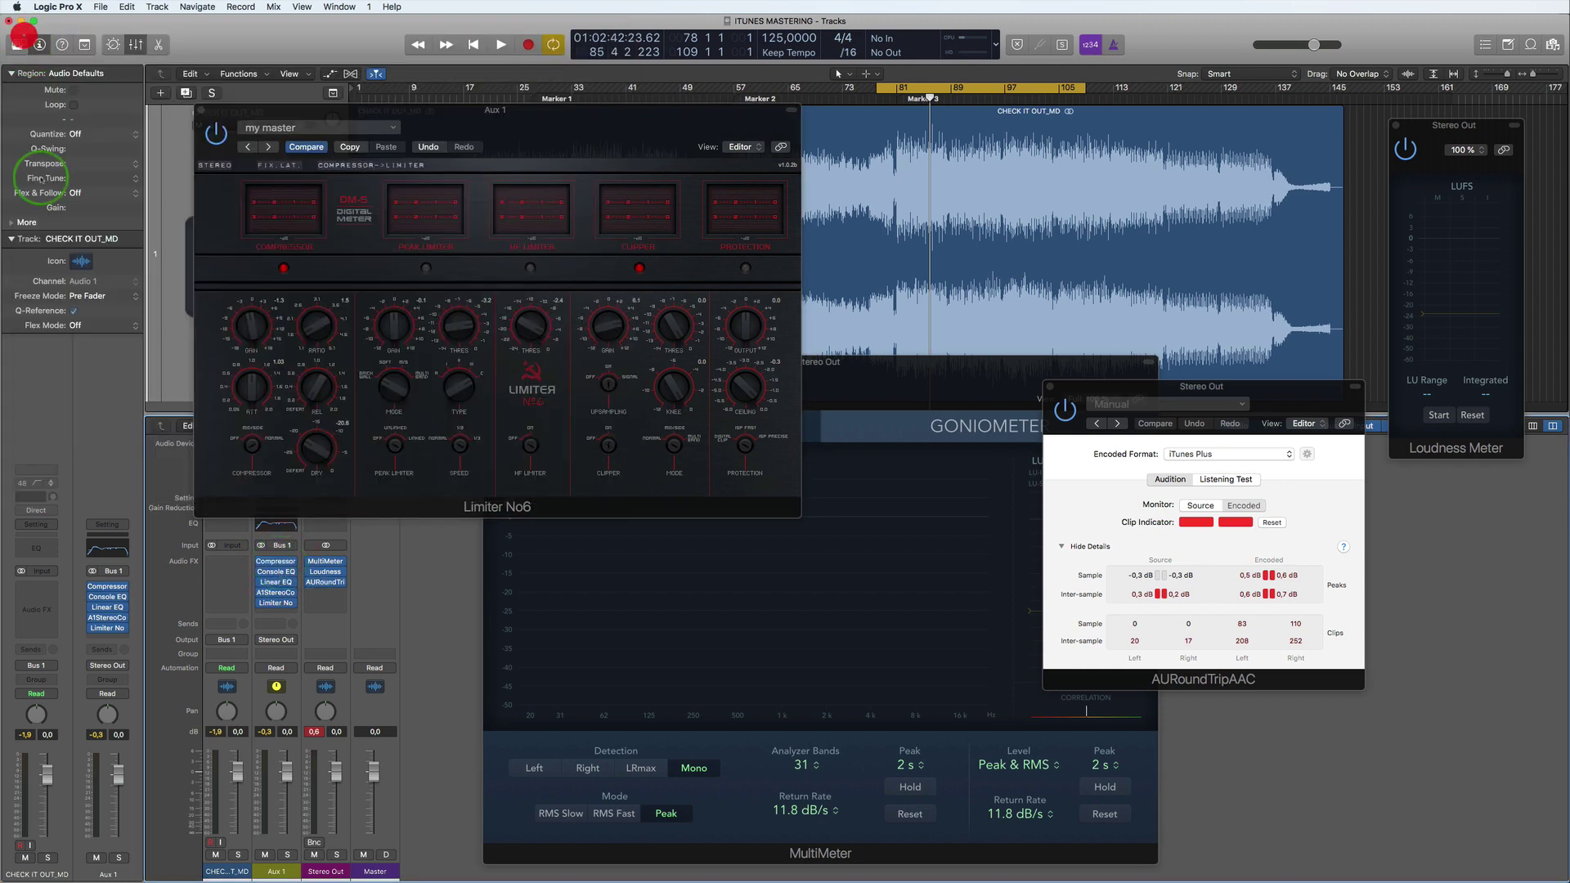
left_click(279, 573)
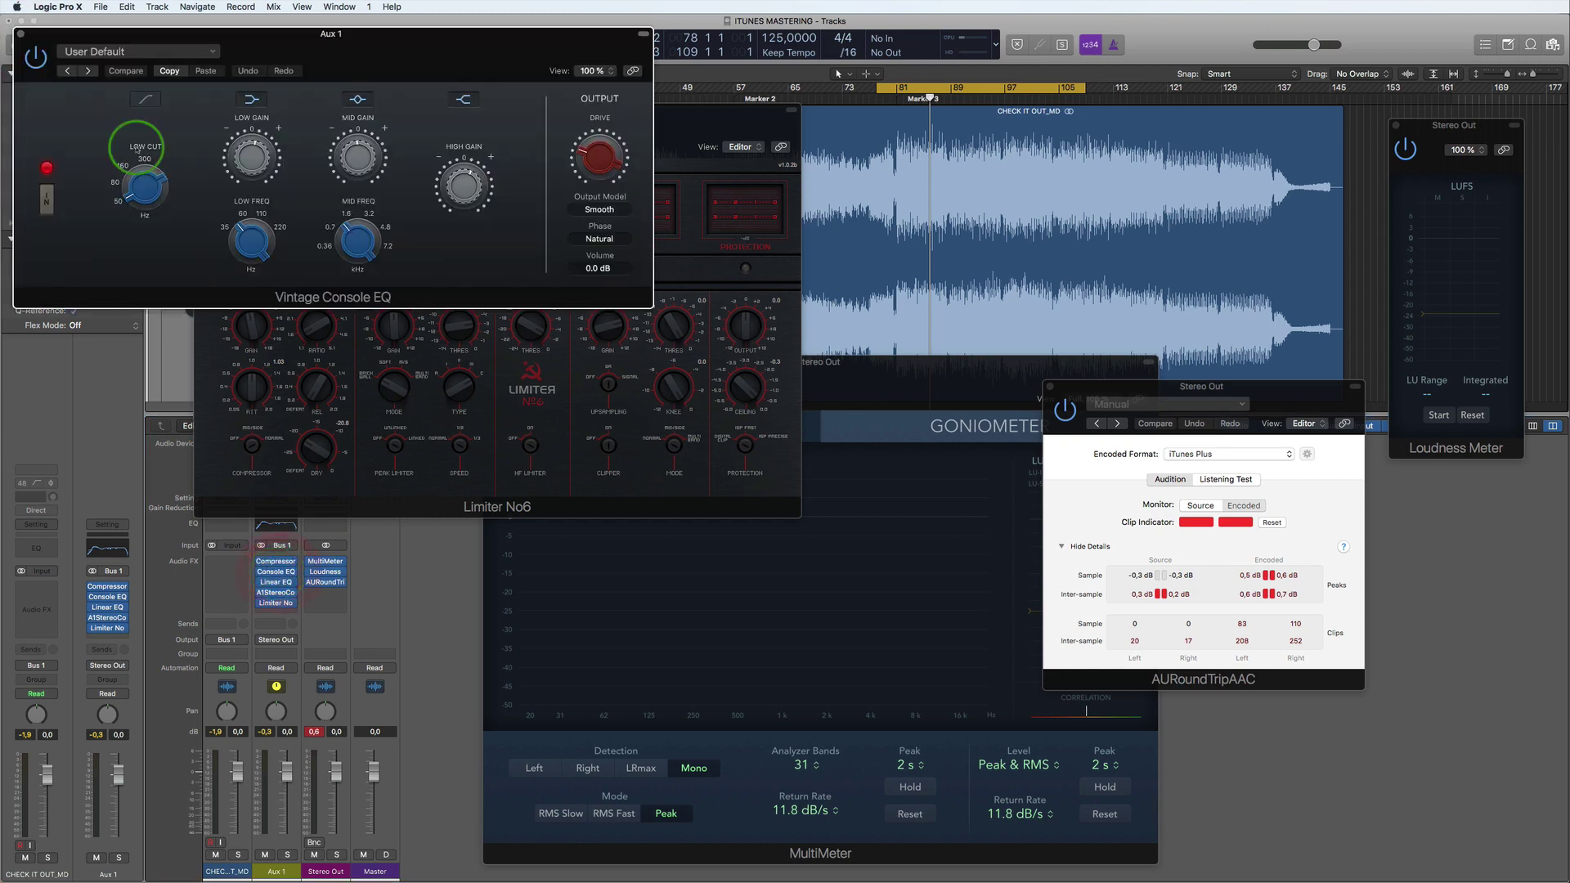
left_click(21, 34)
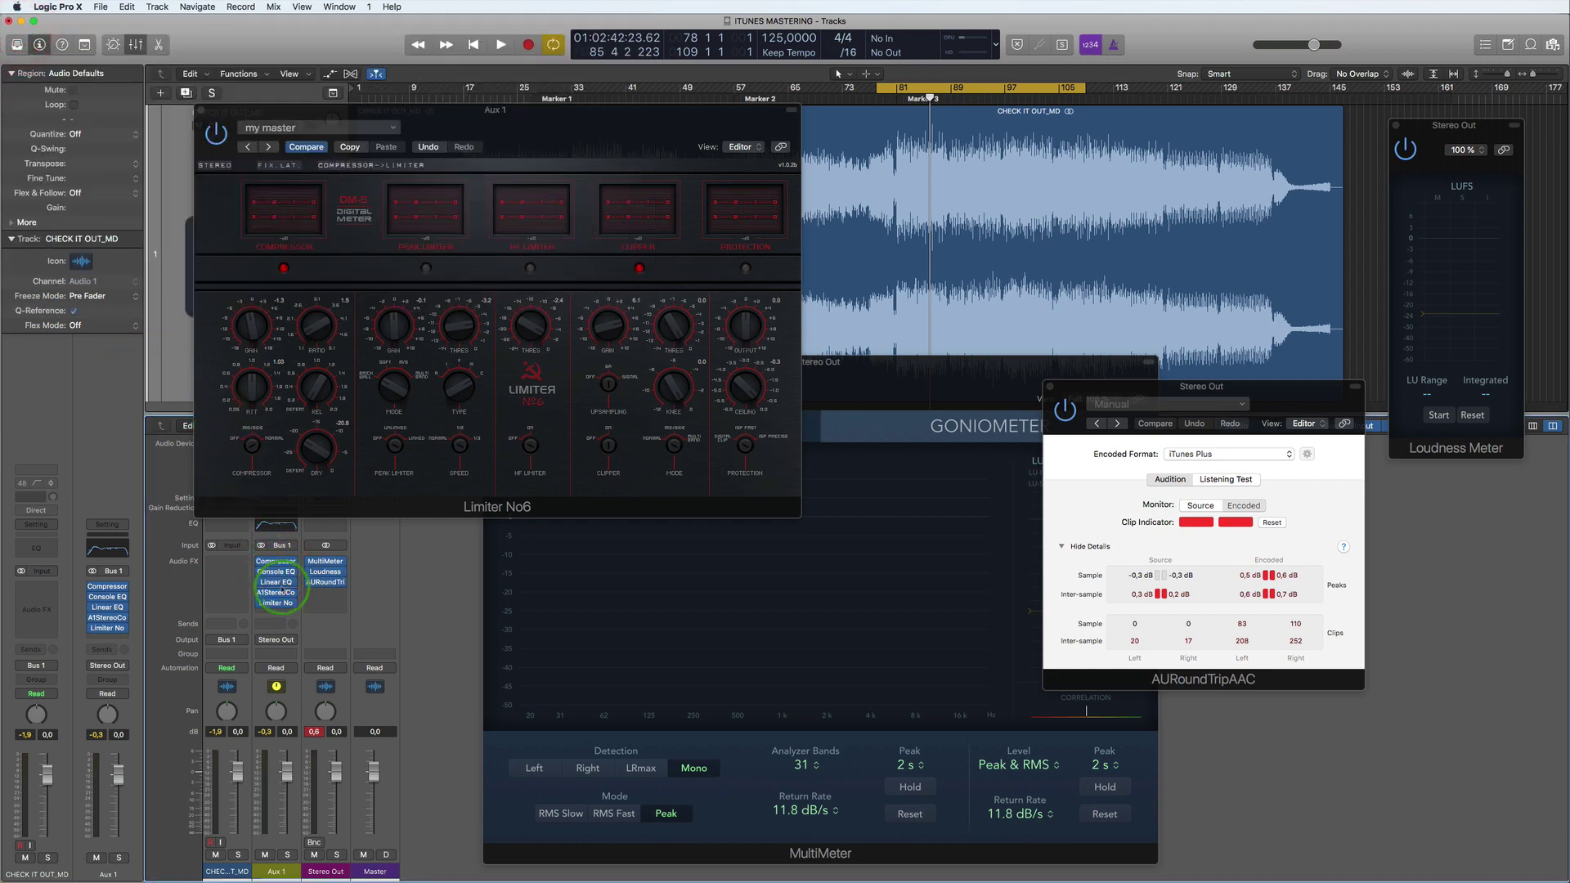
left_click(276, 582)
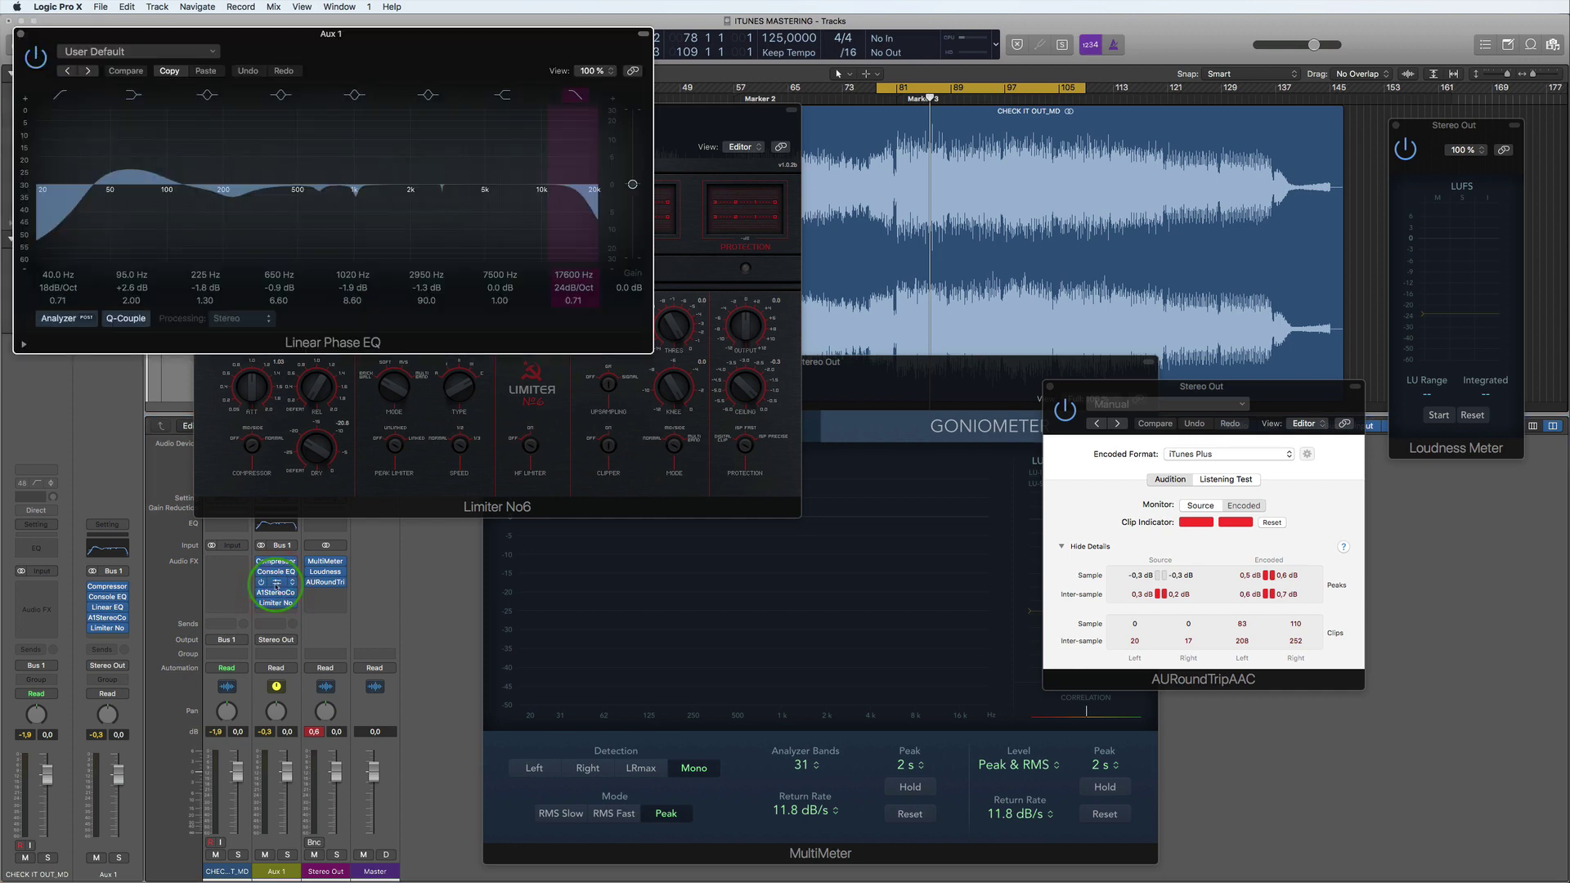
left_click(20, 33)
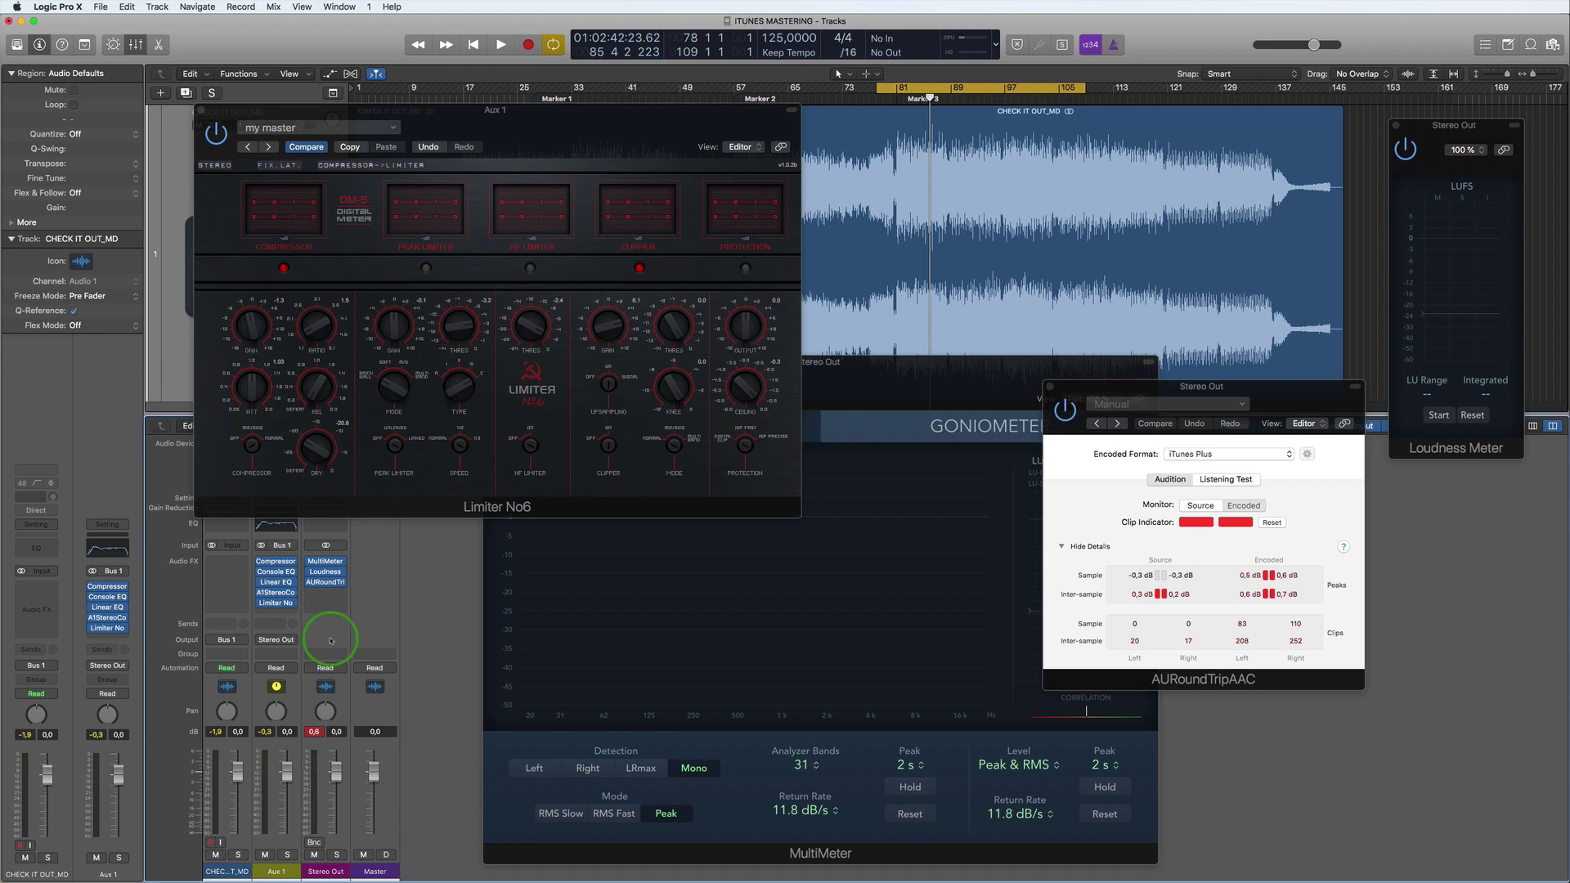
Step: Set the Safe Bass frequency to 60 Hz in the A1StereoControl plug-in on Aux 1
left_click(276, 594)
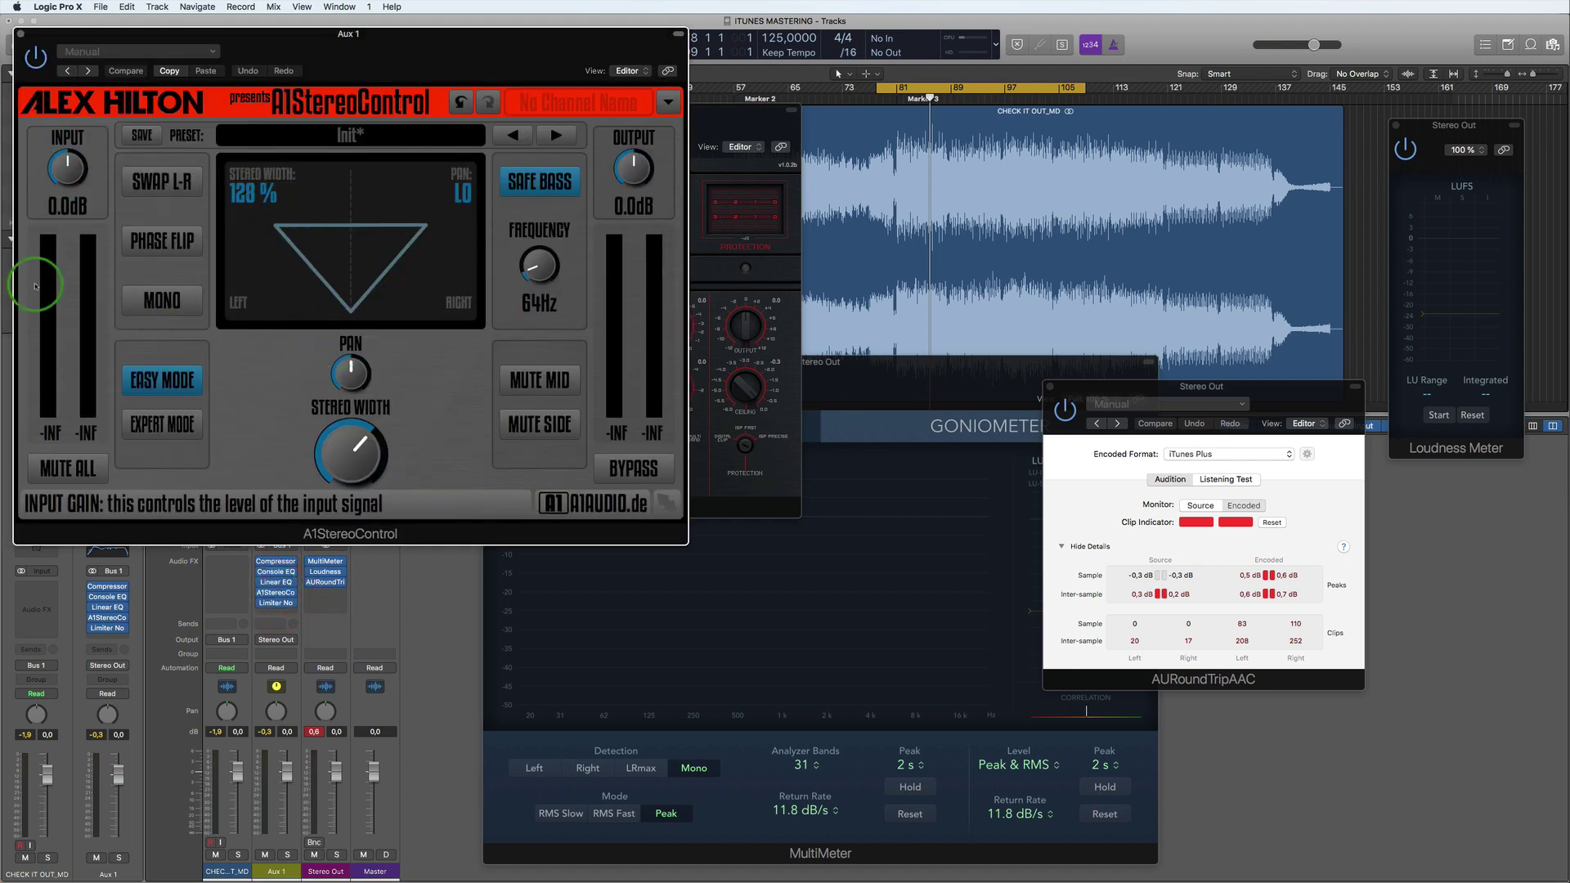
left_click(526, 289)
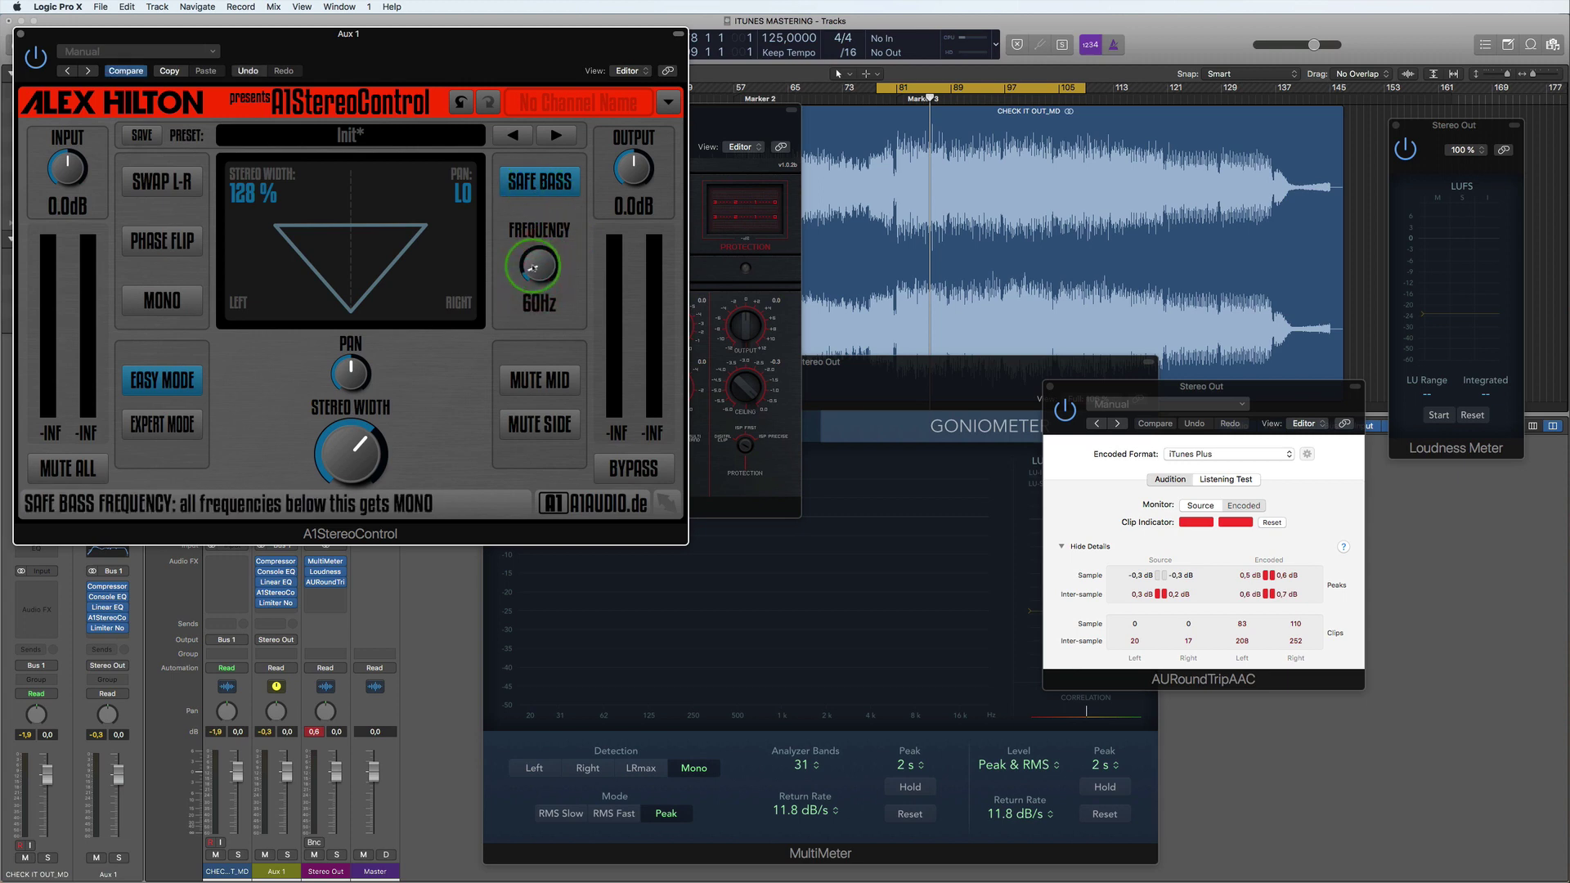
left_click(536, 203)
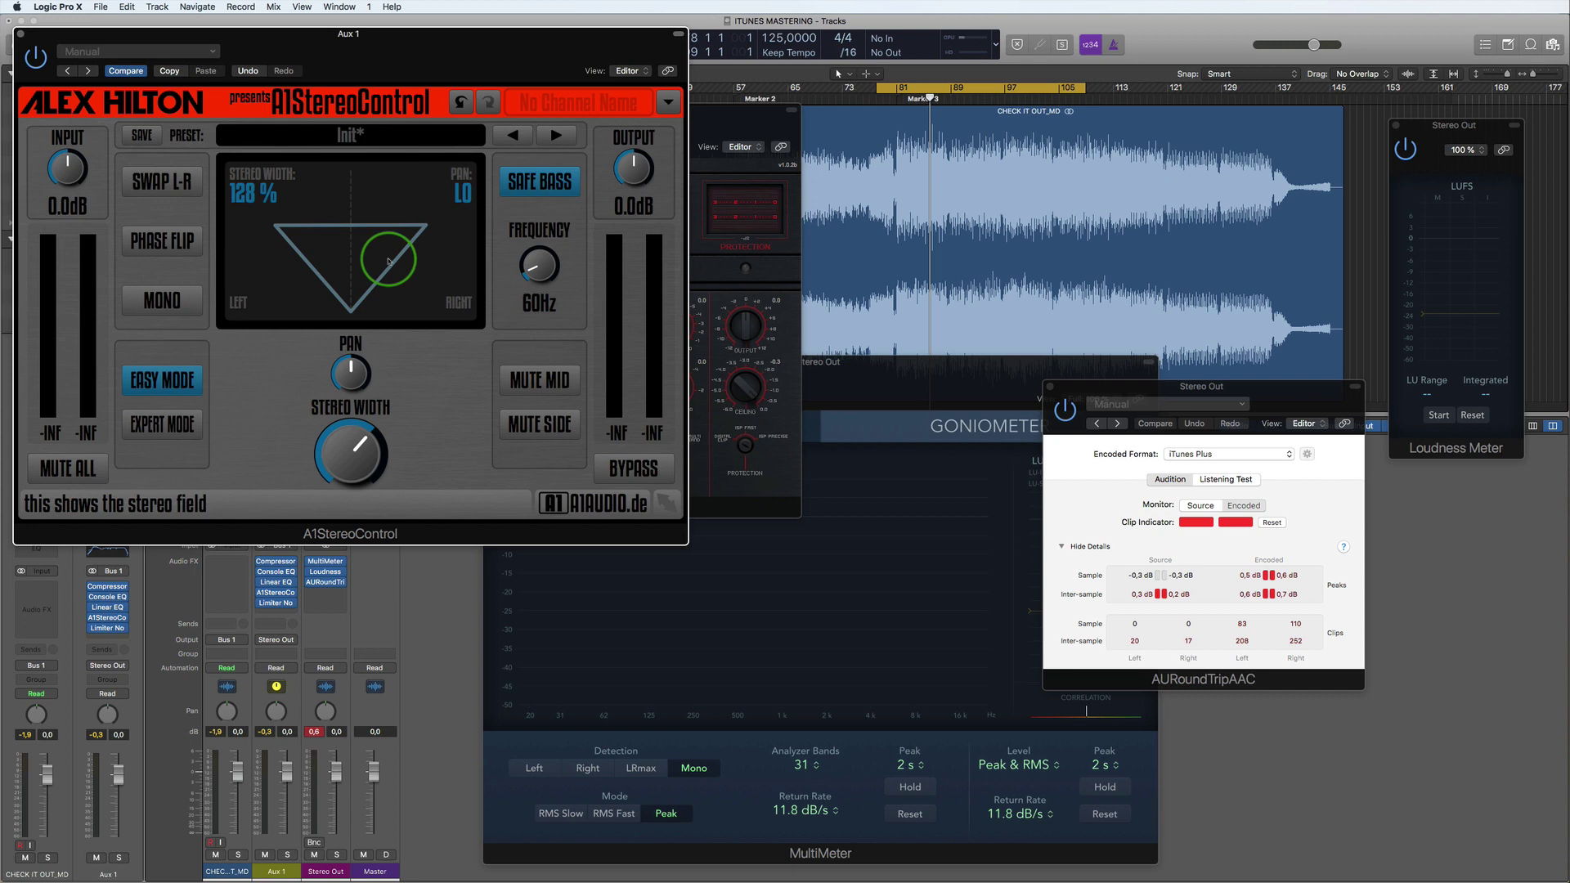
left_click(22, 35)
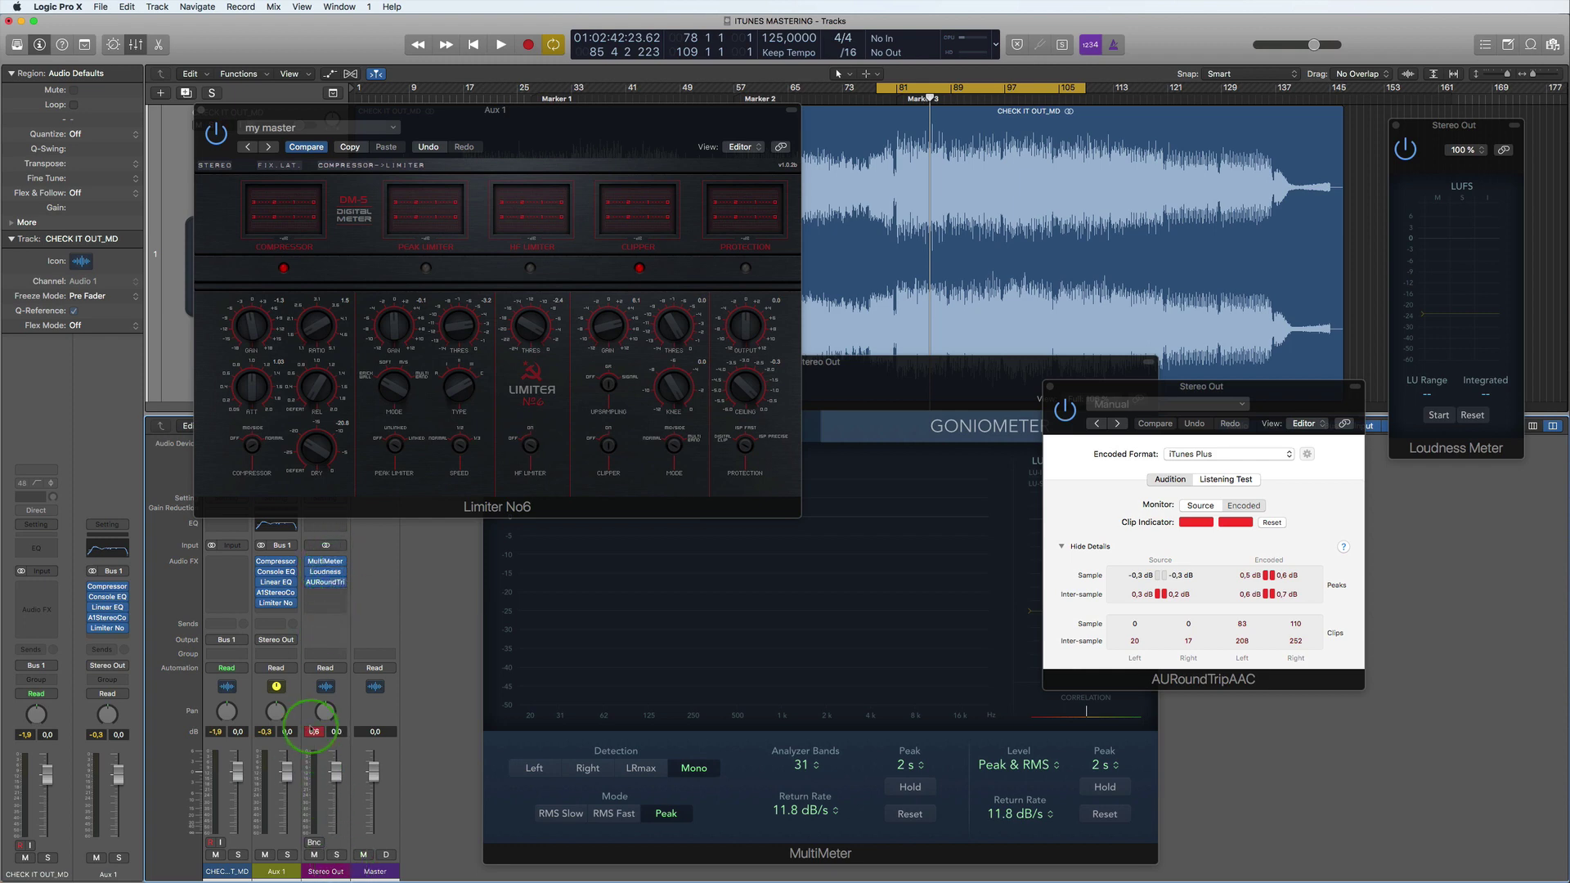
Step: Clear the Stereo Out peak reading and set the protection ceiling in Limiter No6 to -0.6 dB
left_click(314, 732)
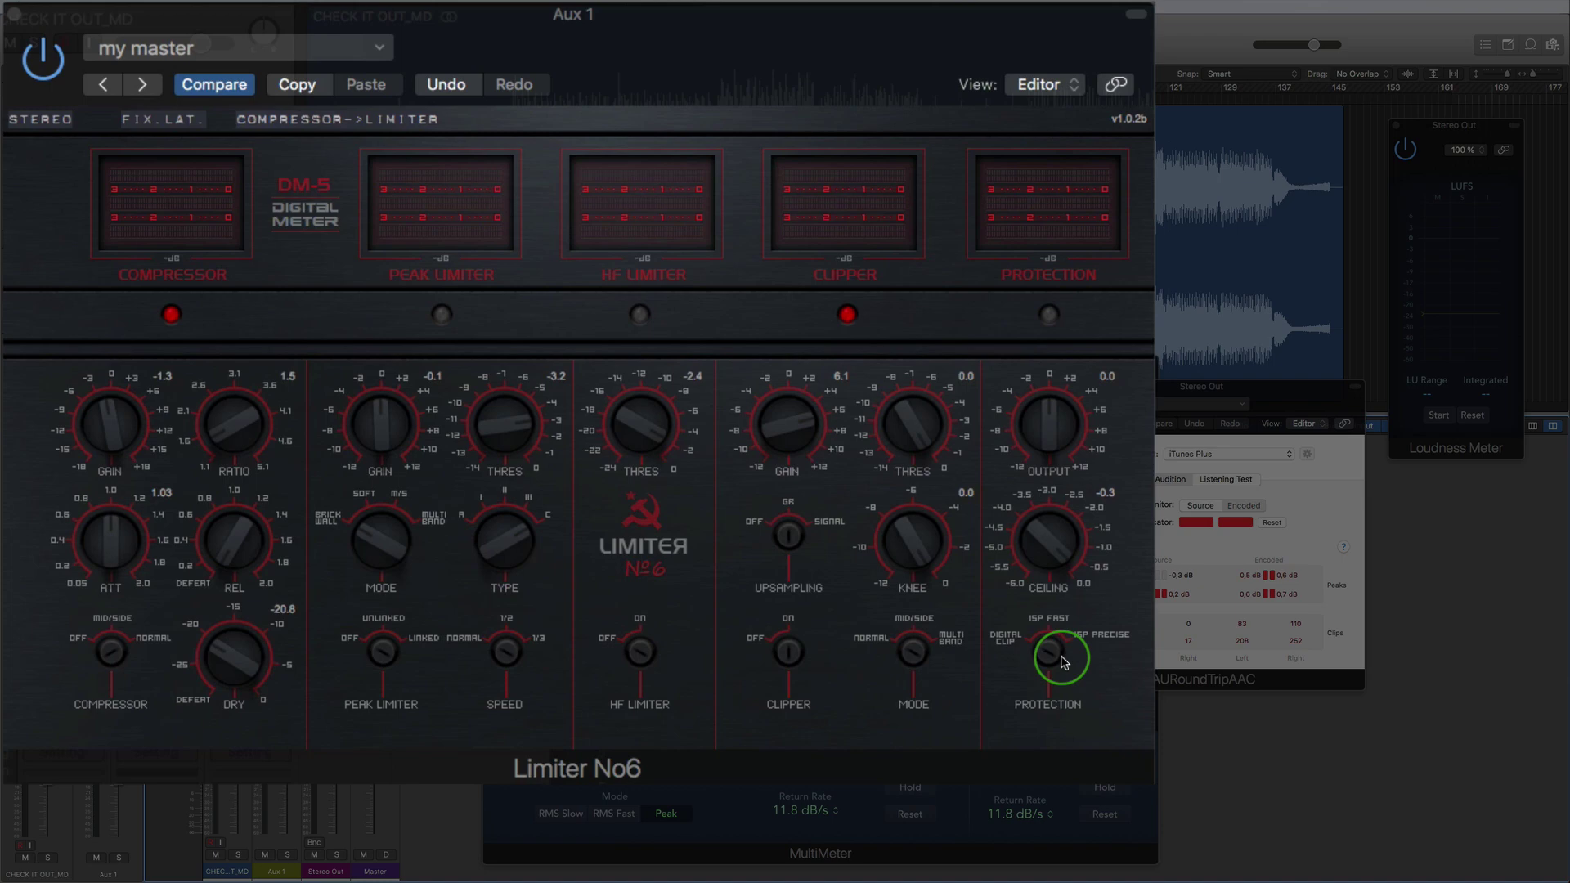
left_click(1047, 645)
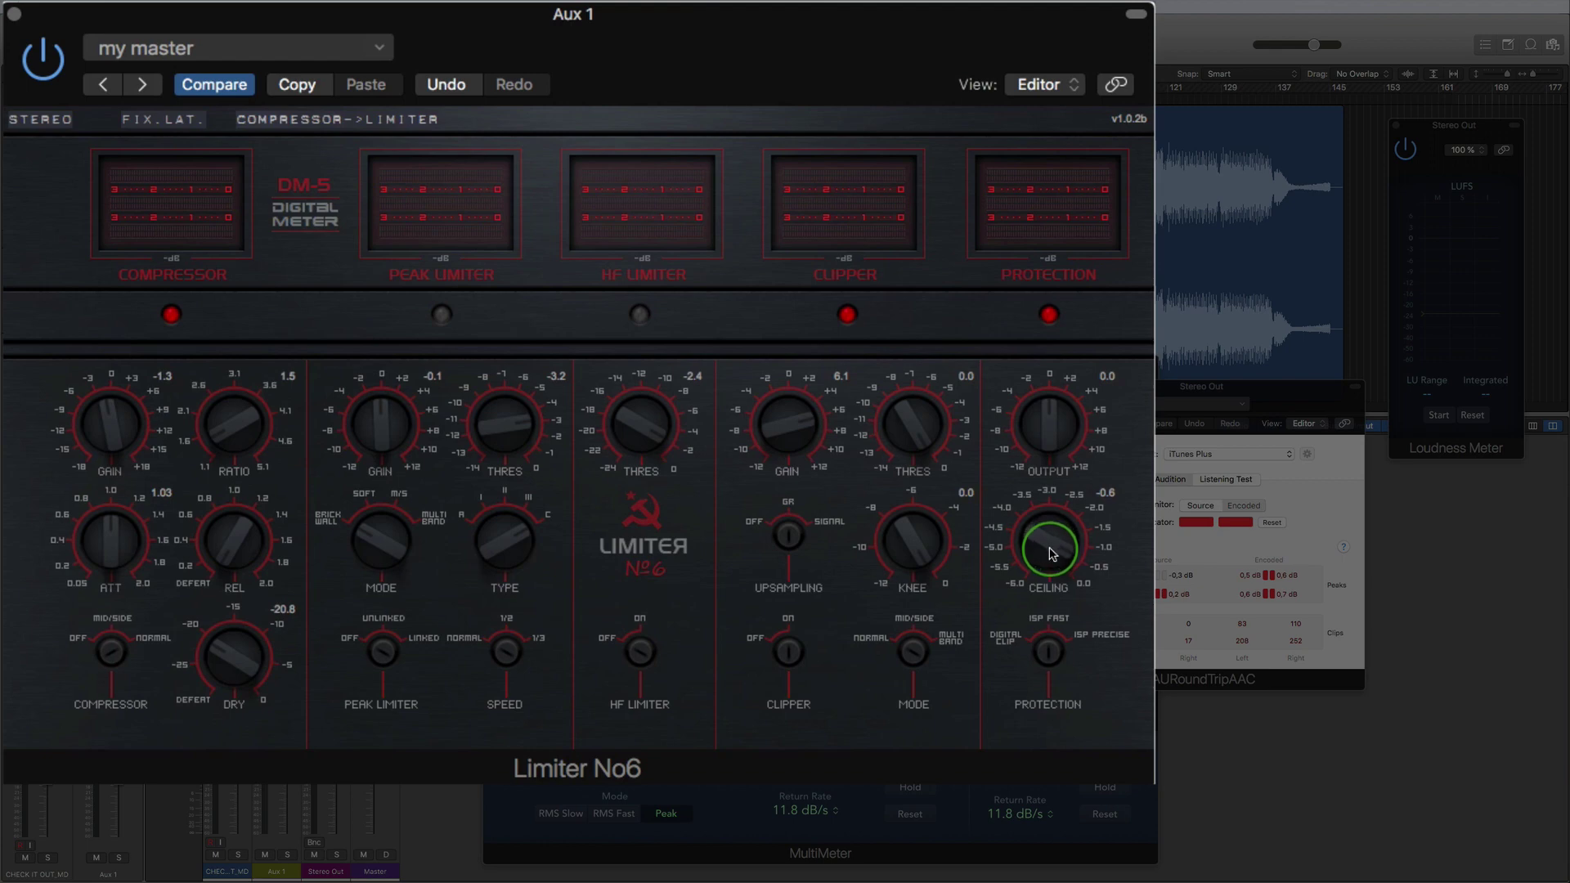
left_click_drag(1052, 554, 1051, 549)
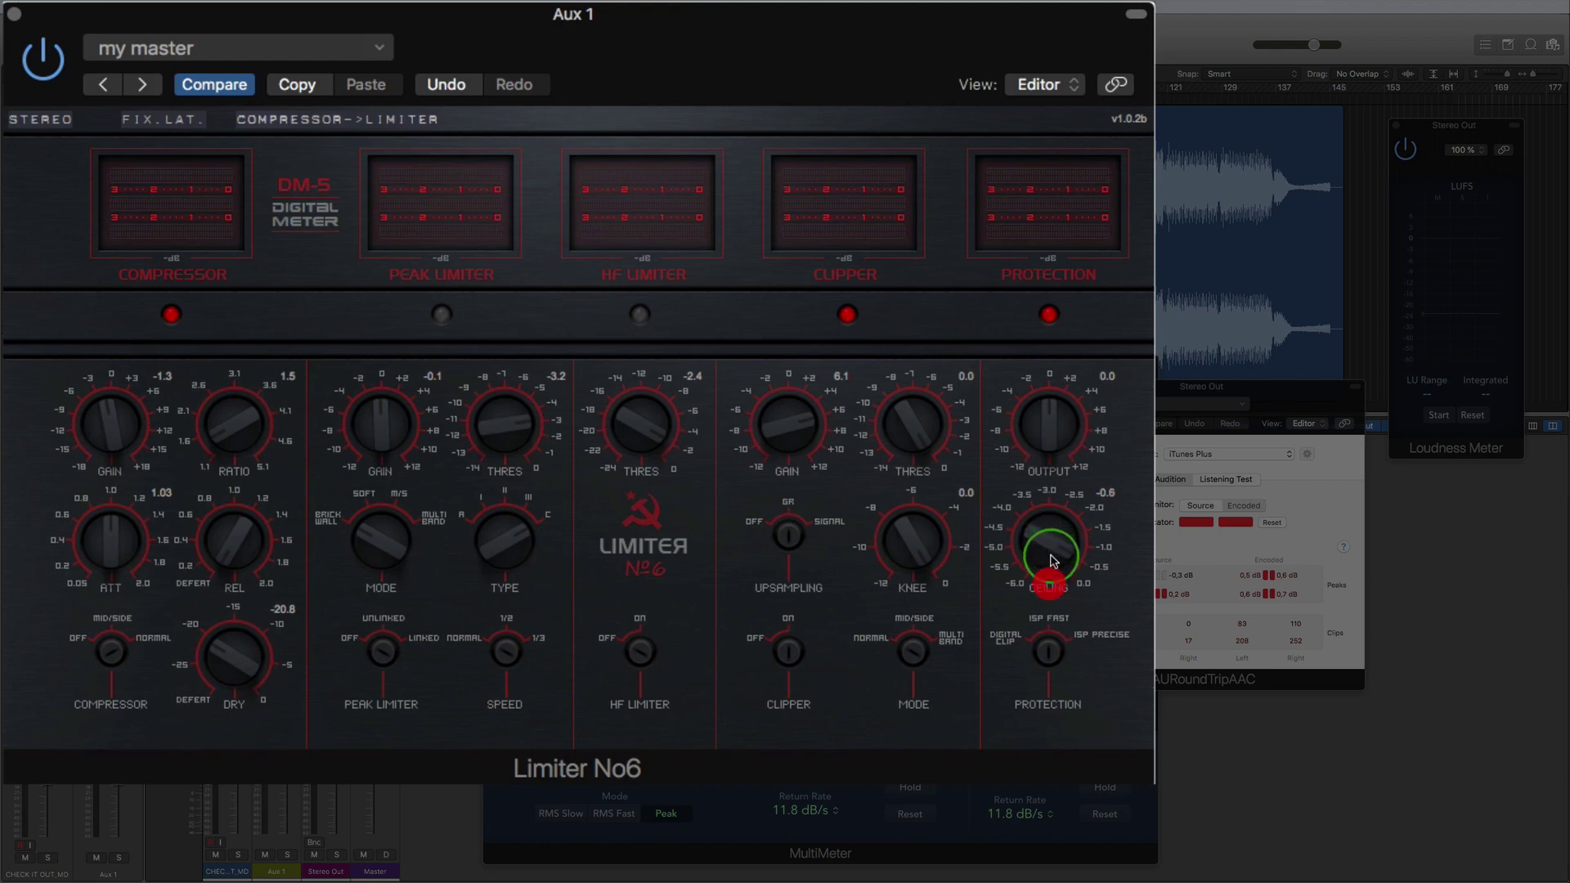
Step: Replay the section with the AURoundTripAAC clip indicator reset to check clipping at the lowered ceiling
left_click(1061, 656)
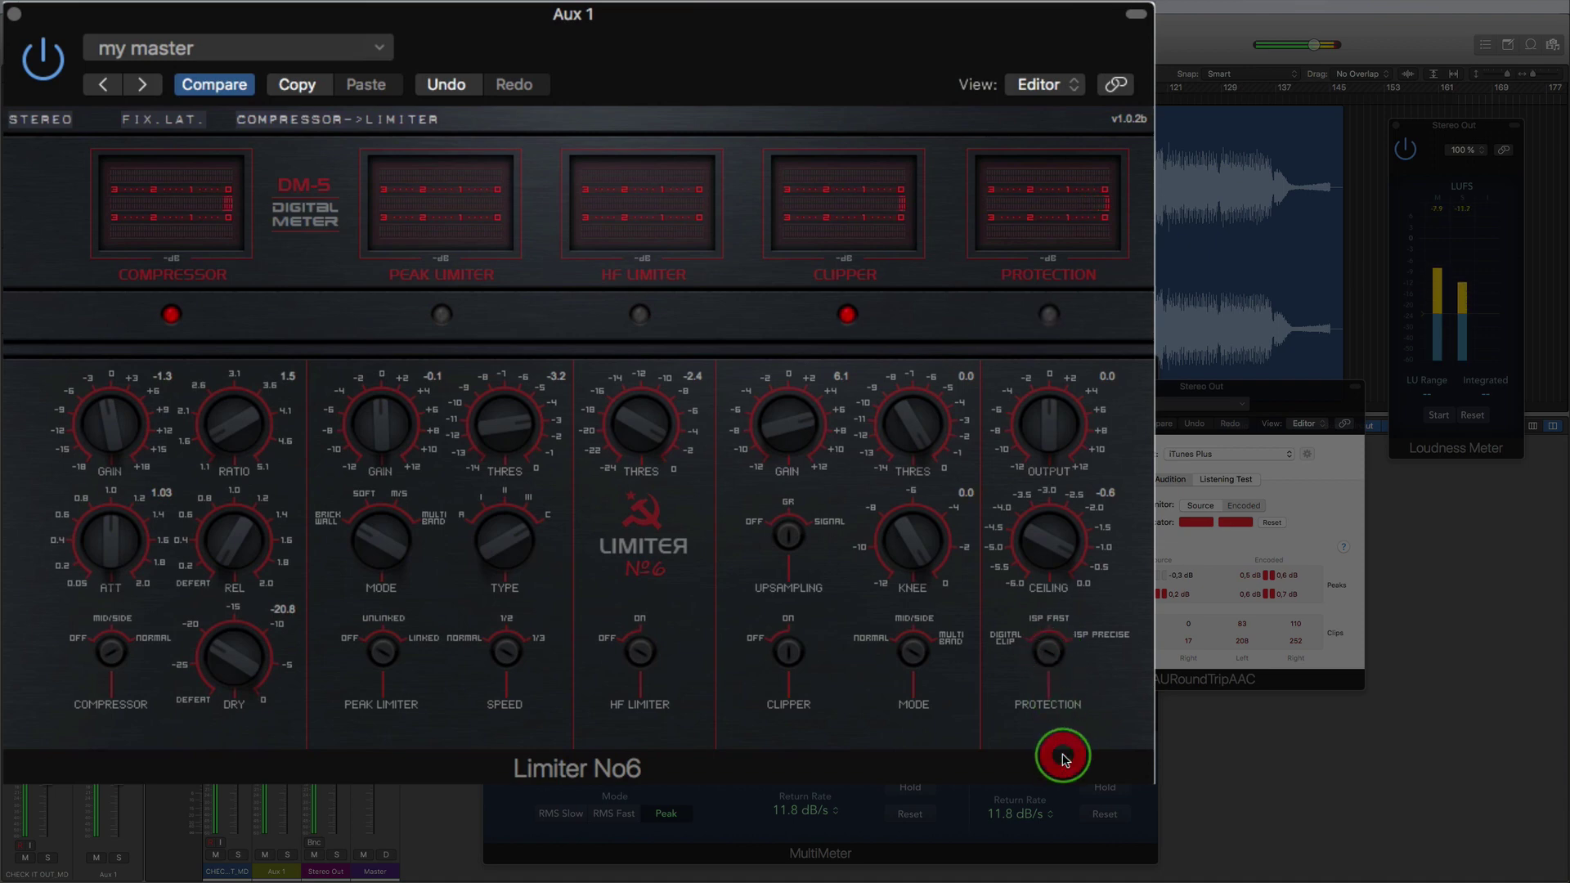
left_click(1273, 523)
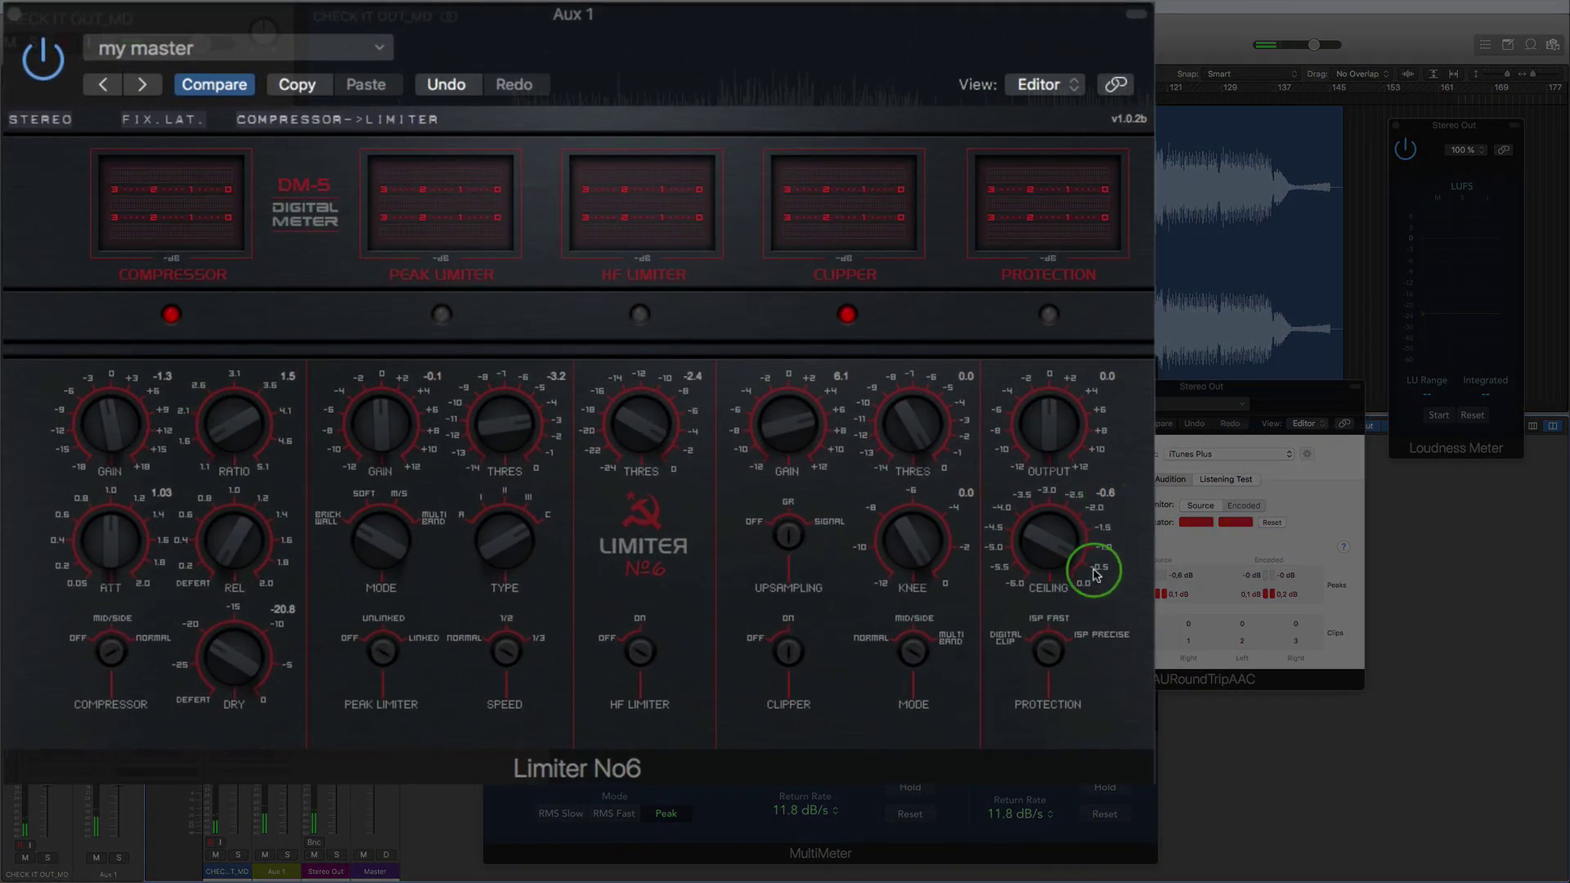
mouse_move(1047, 659)
left_mouse_down()
mouse_move(1037, 631)
mouse_move(1059, 652)
mouse_move(1059, 720)
mouse_move(1069, 701)
mouse_move(1038, 648)
mouse_move(1060, 659)
left_mouse_up()
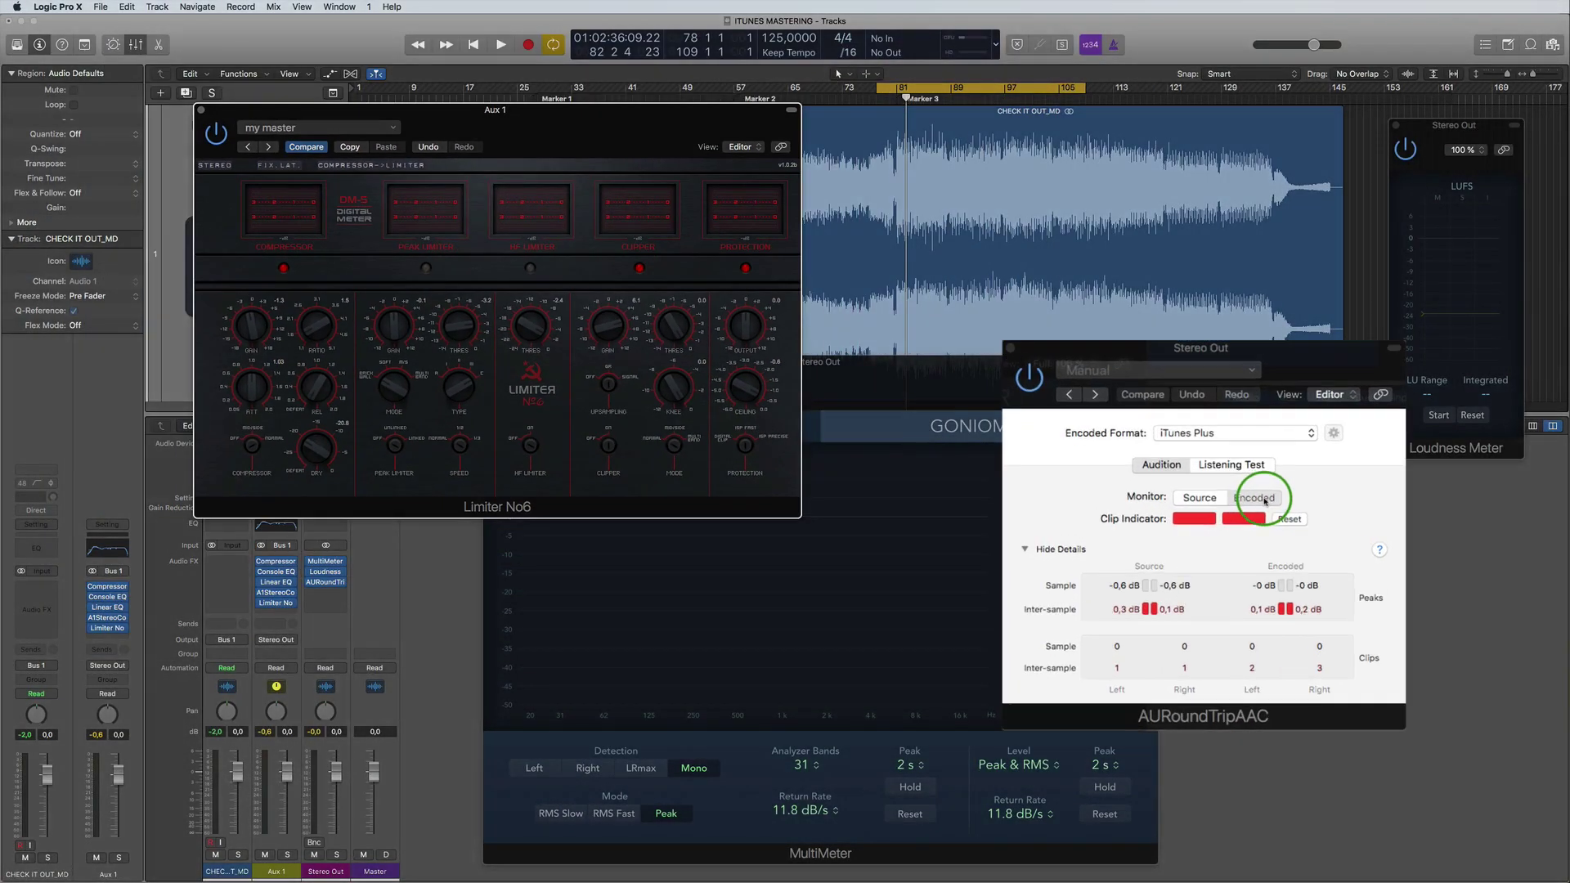
Step: Replay the section with AURoundTripAAC's encoded readings reset, lower the Limiter No6 protection ceiling further during playback, and reset the clip indicator again
left_click(1263, 499)
left_click(1290, 519)
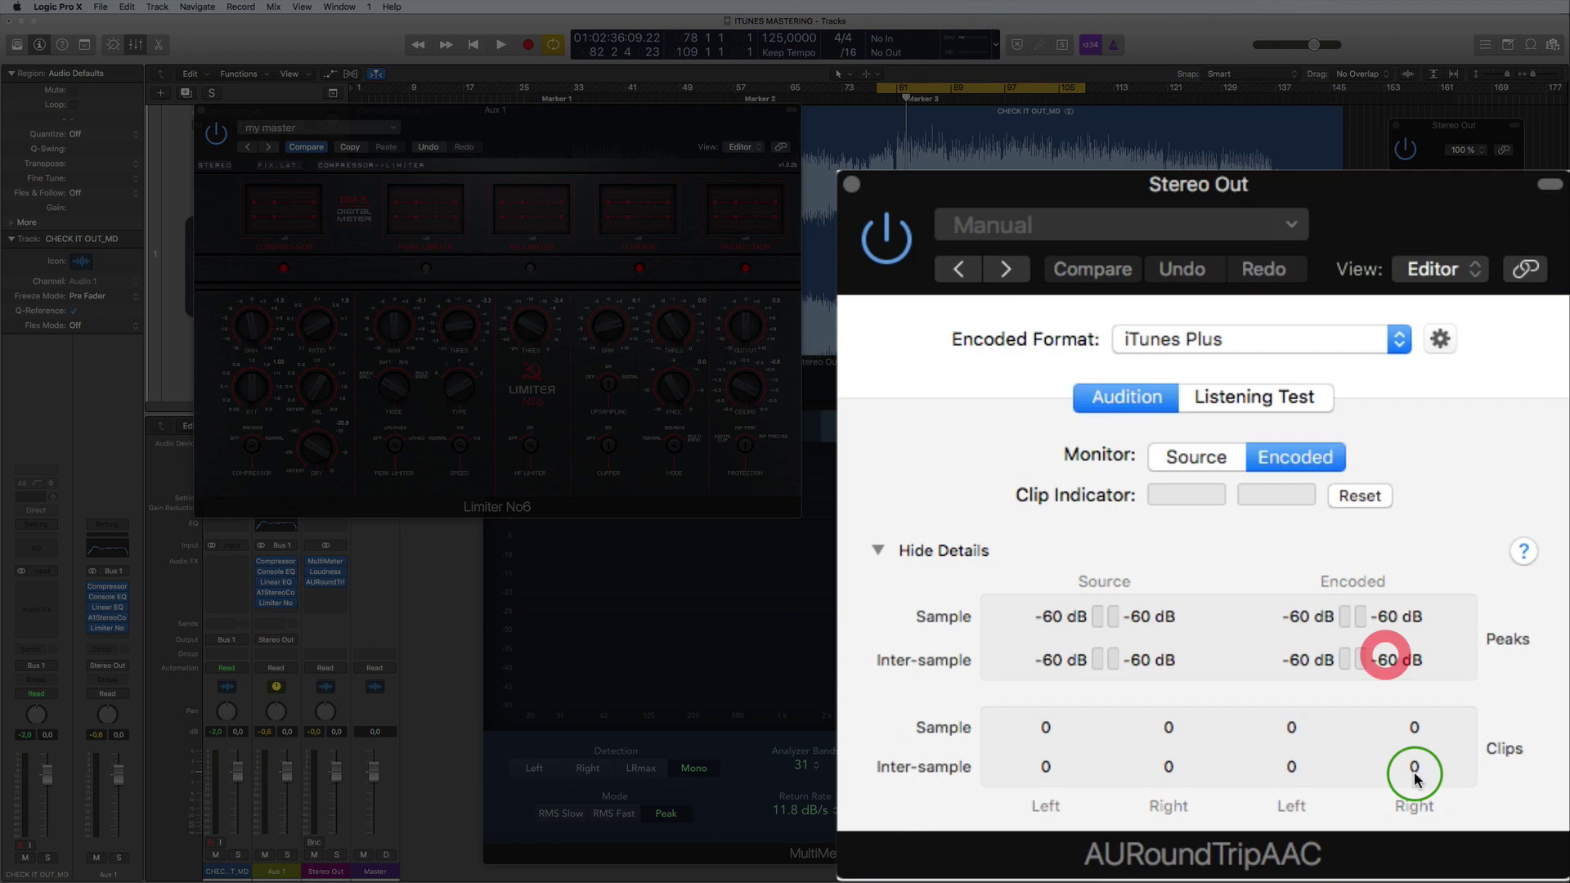
key("space")
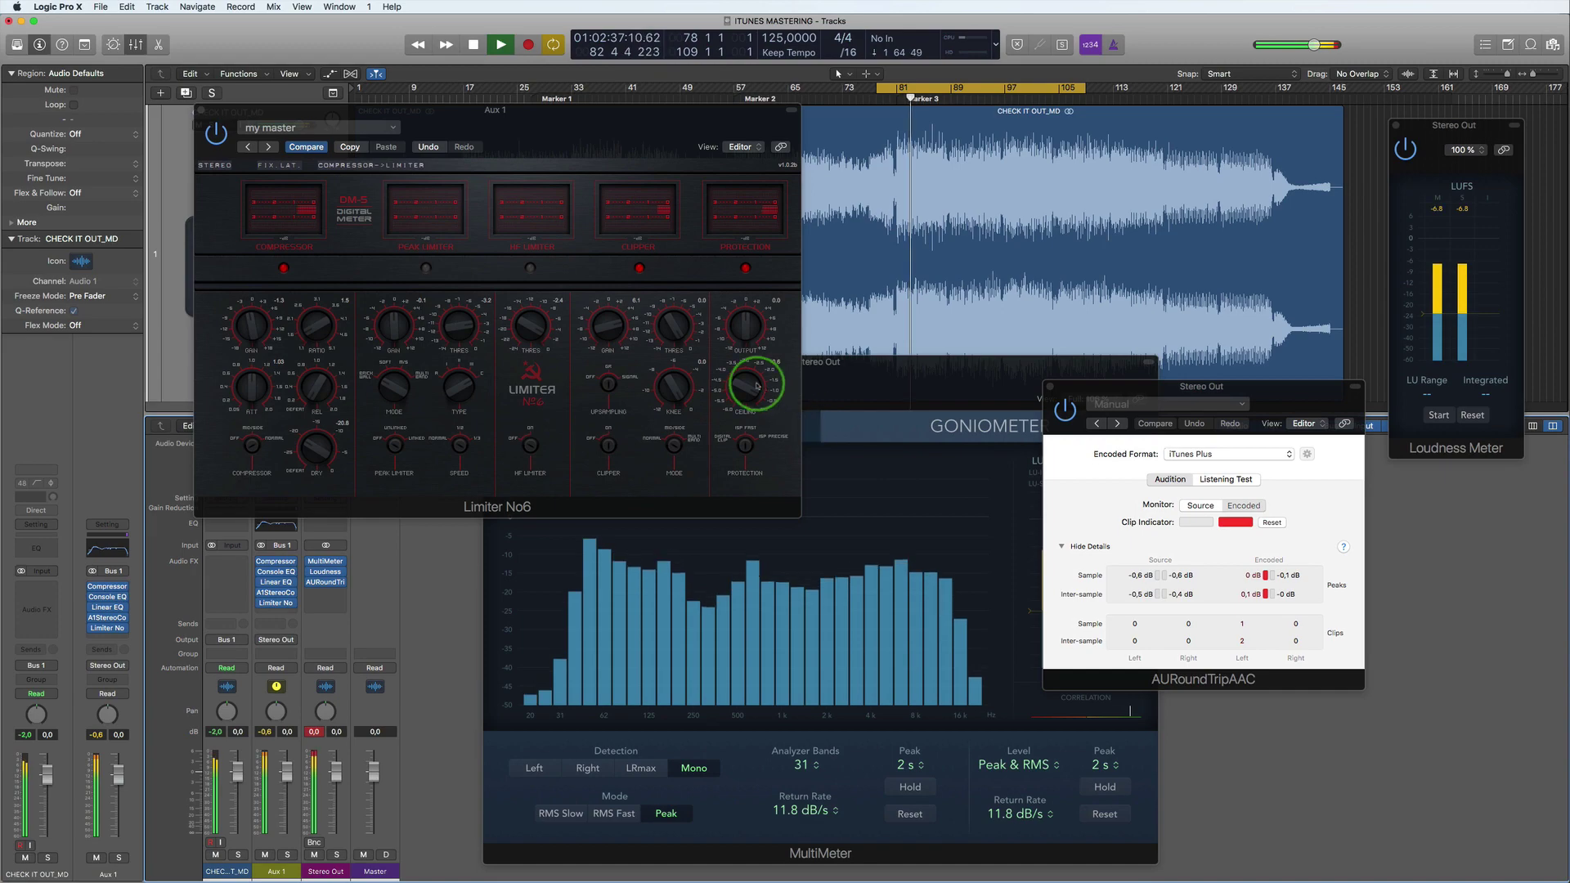
left_click_drag(757, 386, 738, 379)
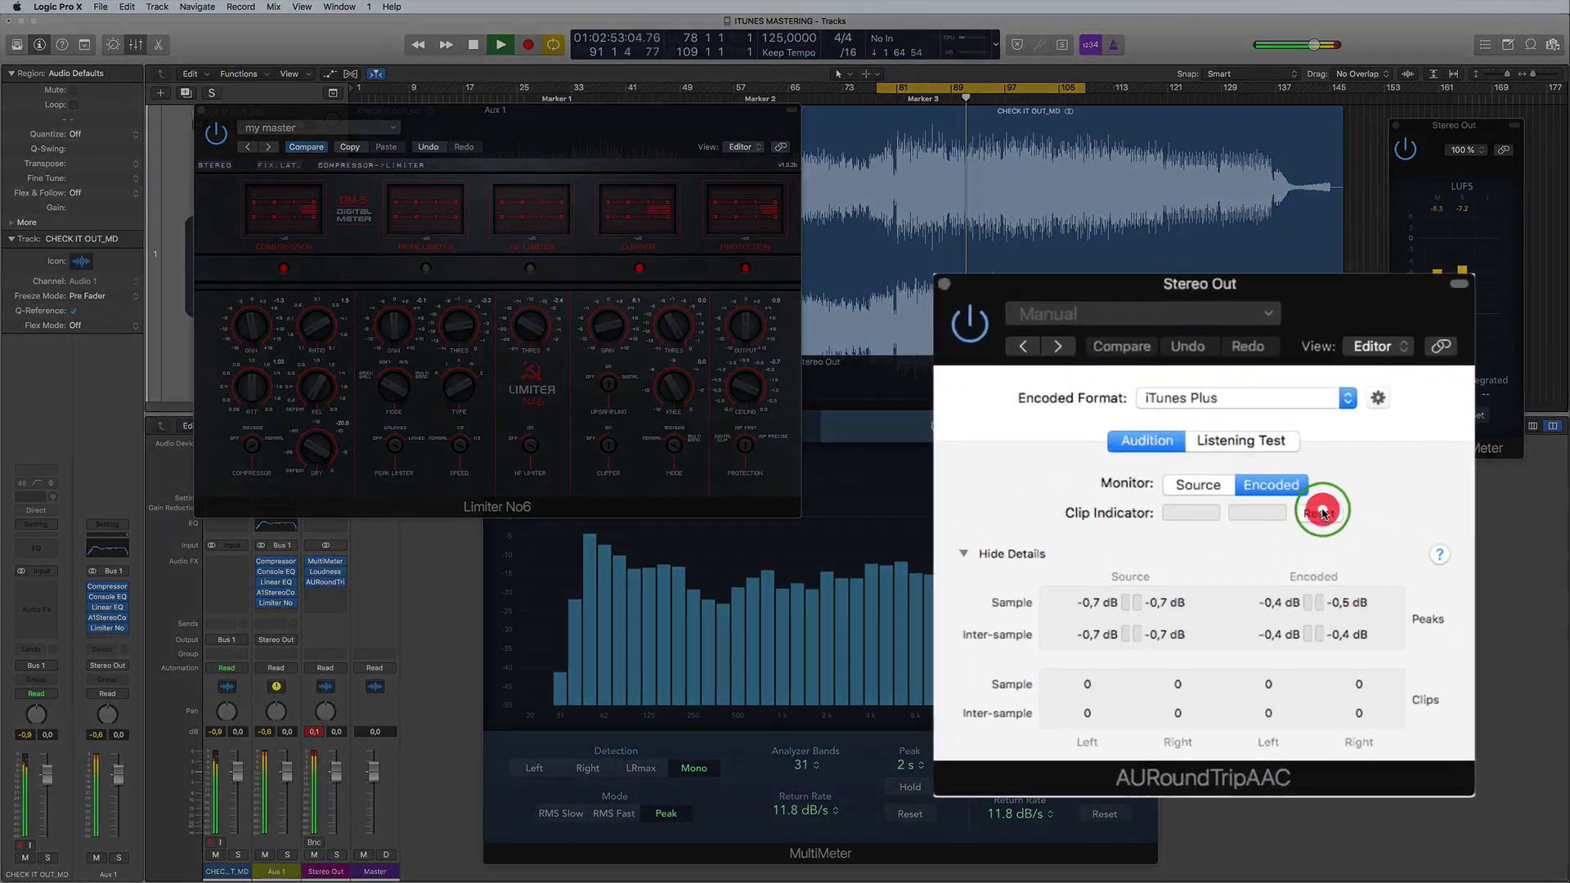
left_click(1272, 522)
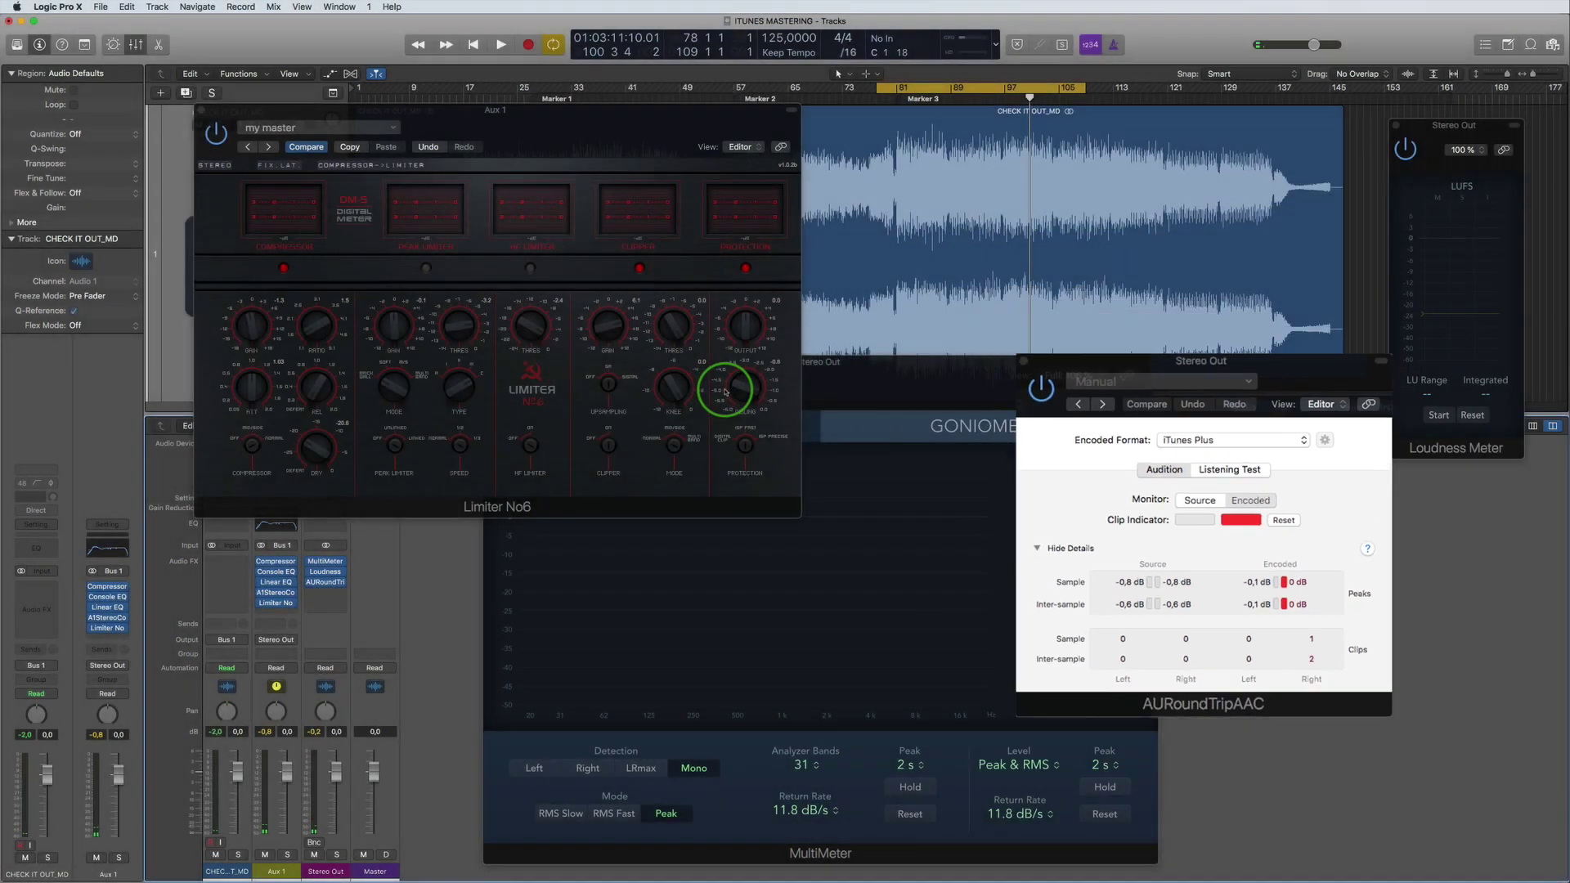
Step: Set the protection ceiling in Limiter No6 to -0.9 dB and clear the Stereo Out peak and AURoundTripAAC clip readings
left_click_drag(725, 392, 725, 394)
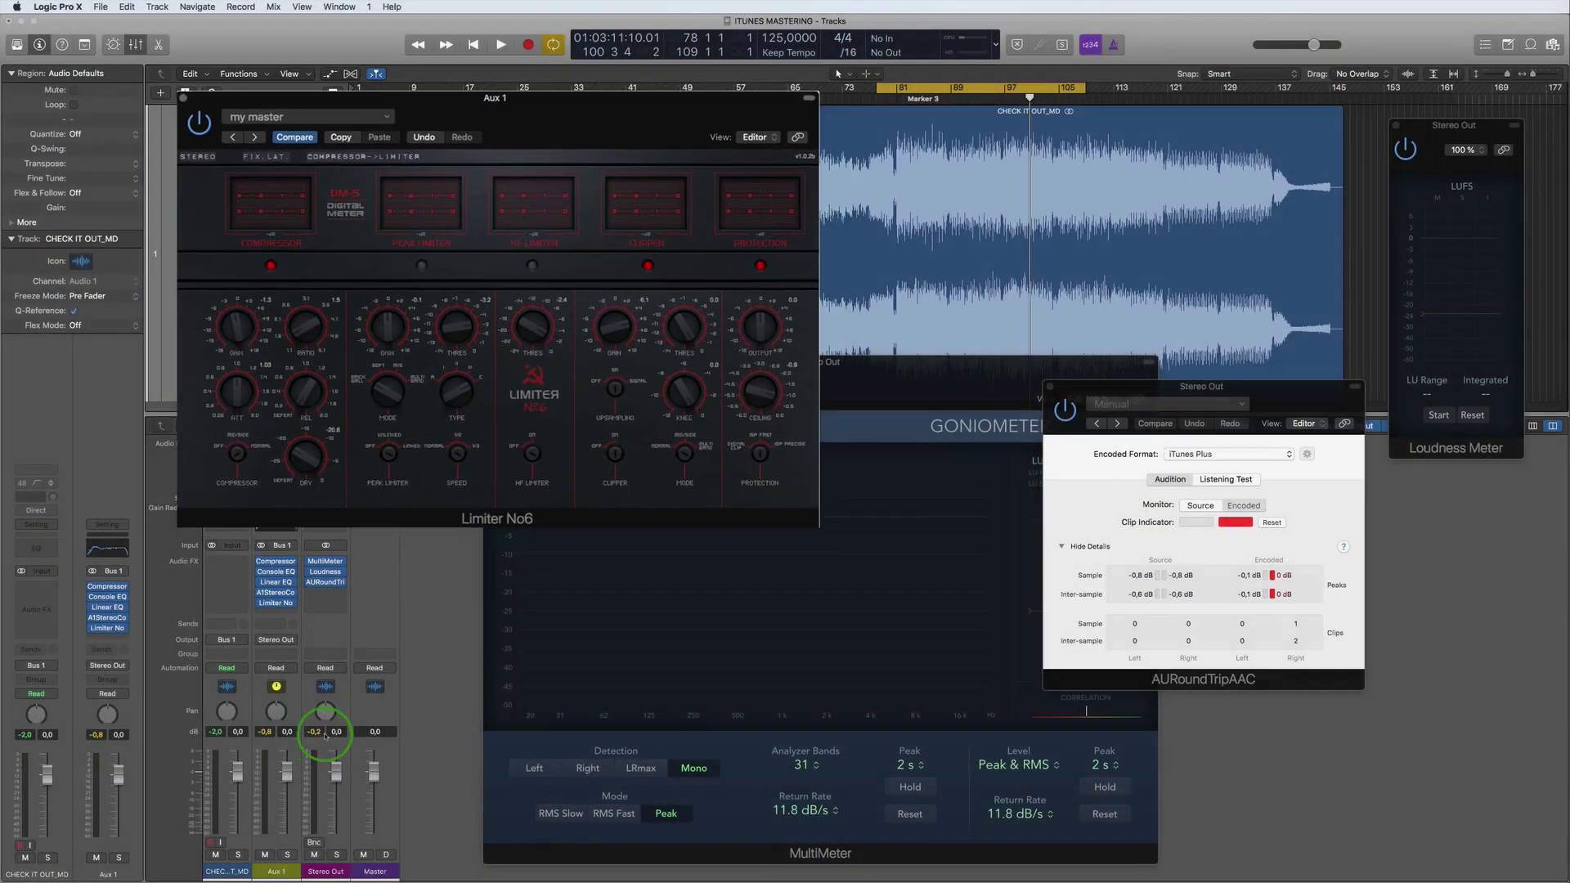
left_click(316, 731)
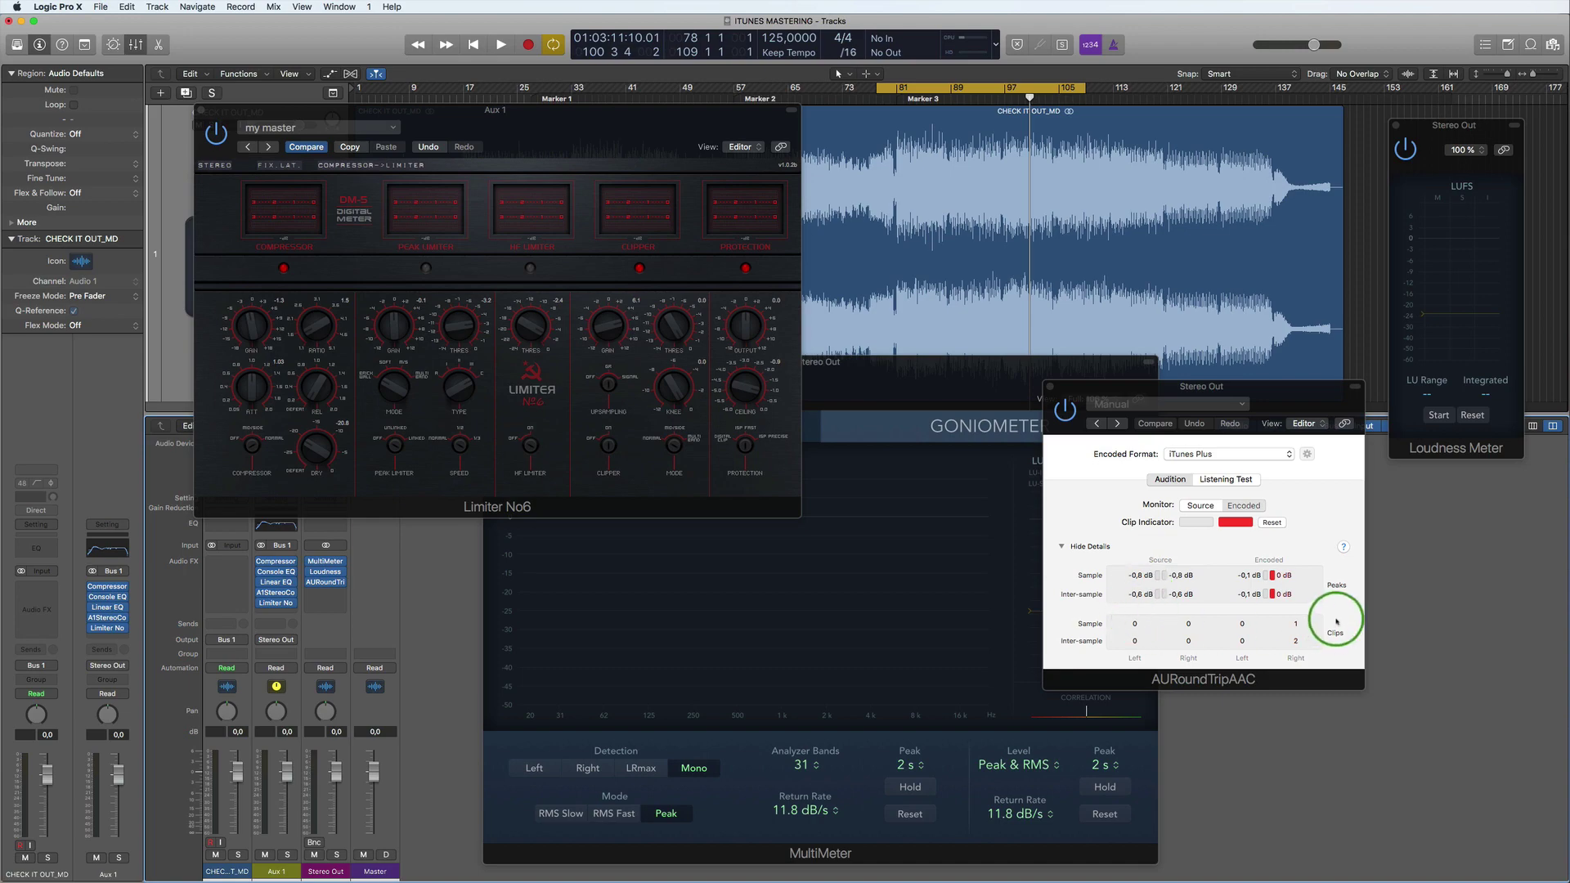
left_click(1269, 597)
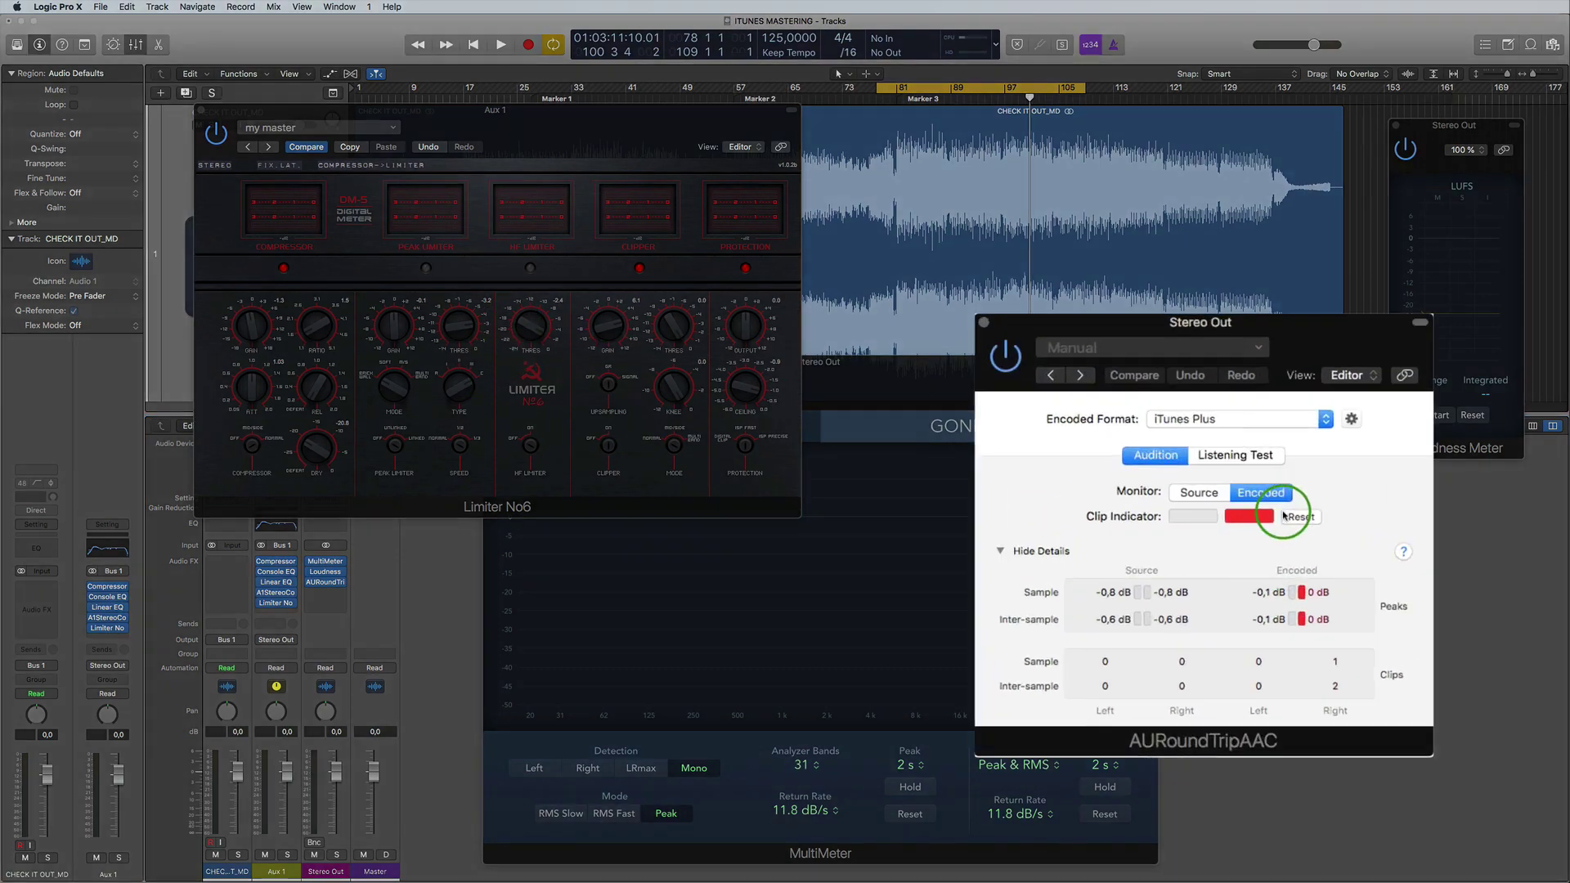
left_click(1285, 515)
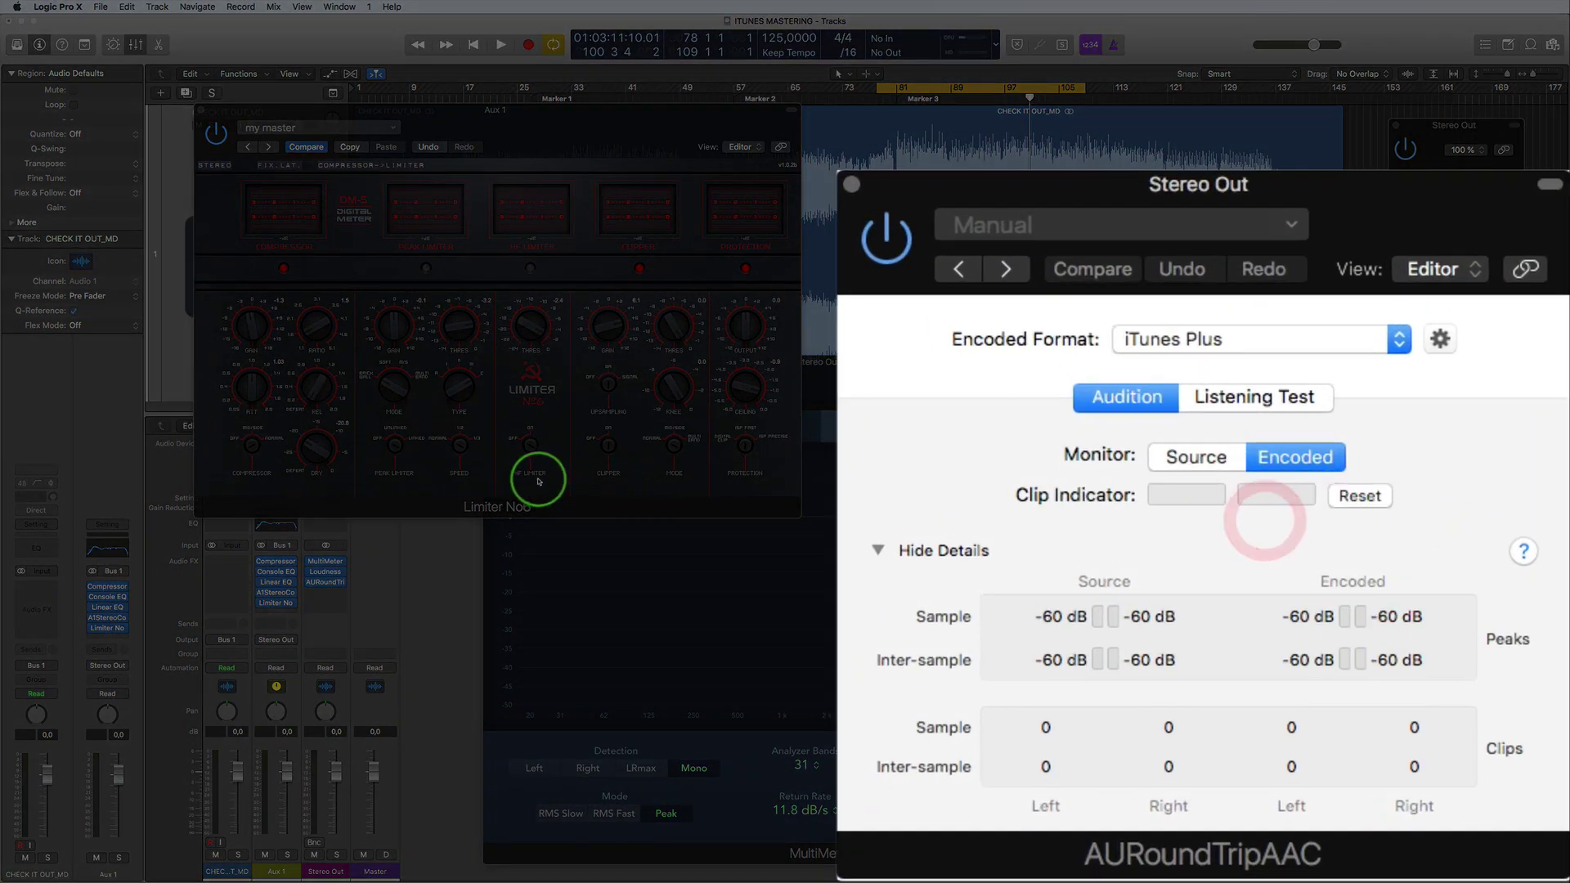
Step: Play the looped section to check the encoded peaks and clip counts in AURoundTripAAC at the -0.9 dB ceiling, then stop playback
key("space")
left_click(776, 517)
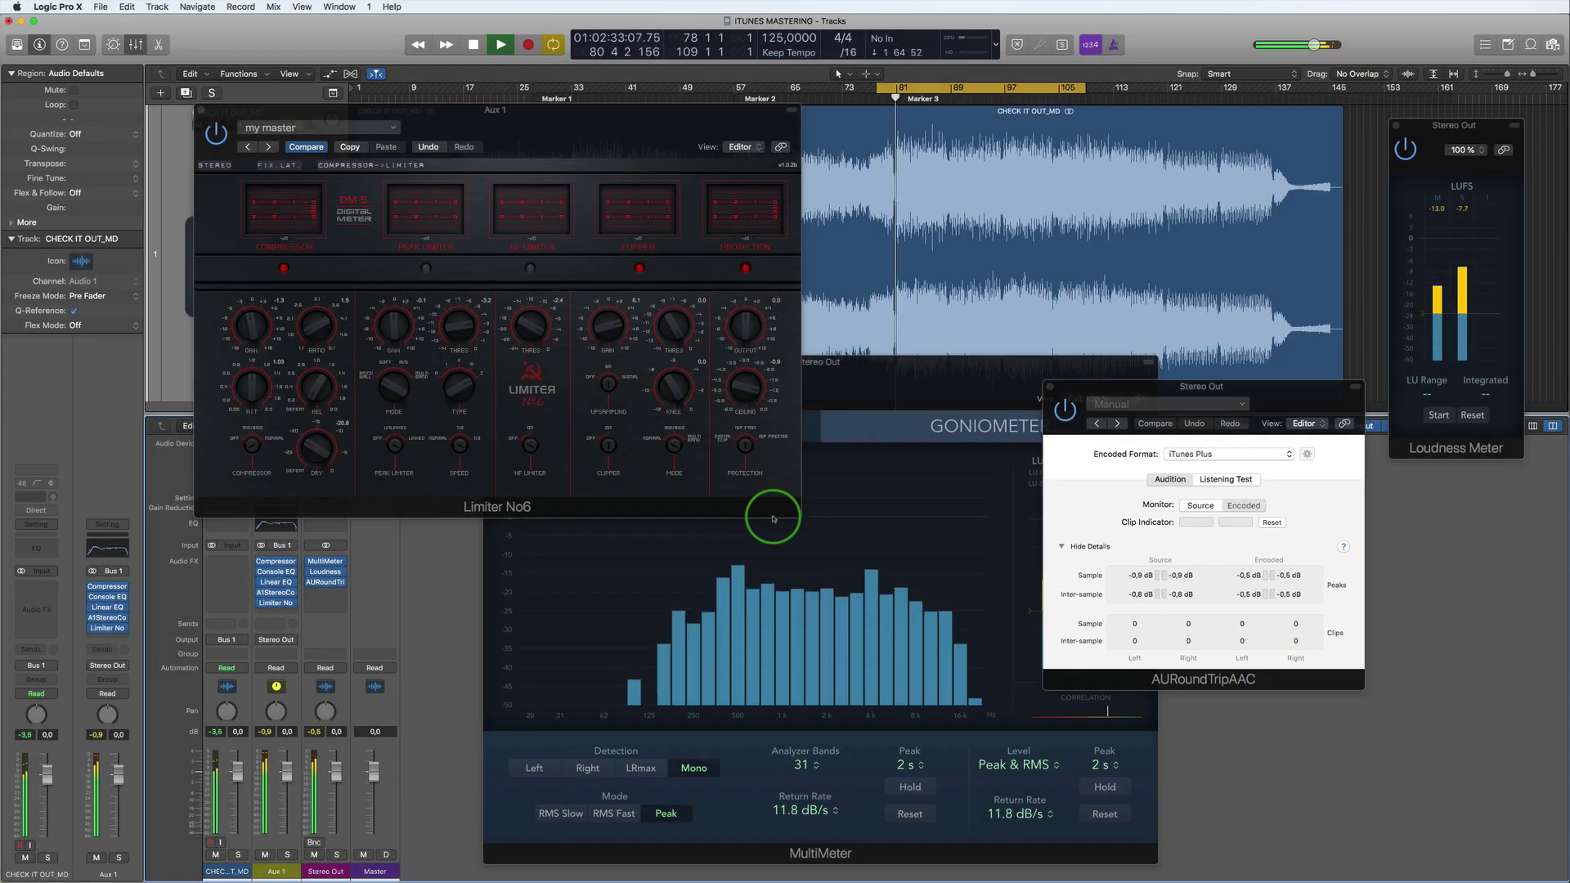
left_click(467, 497)
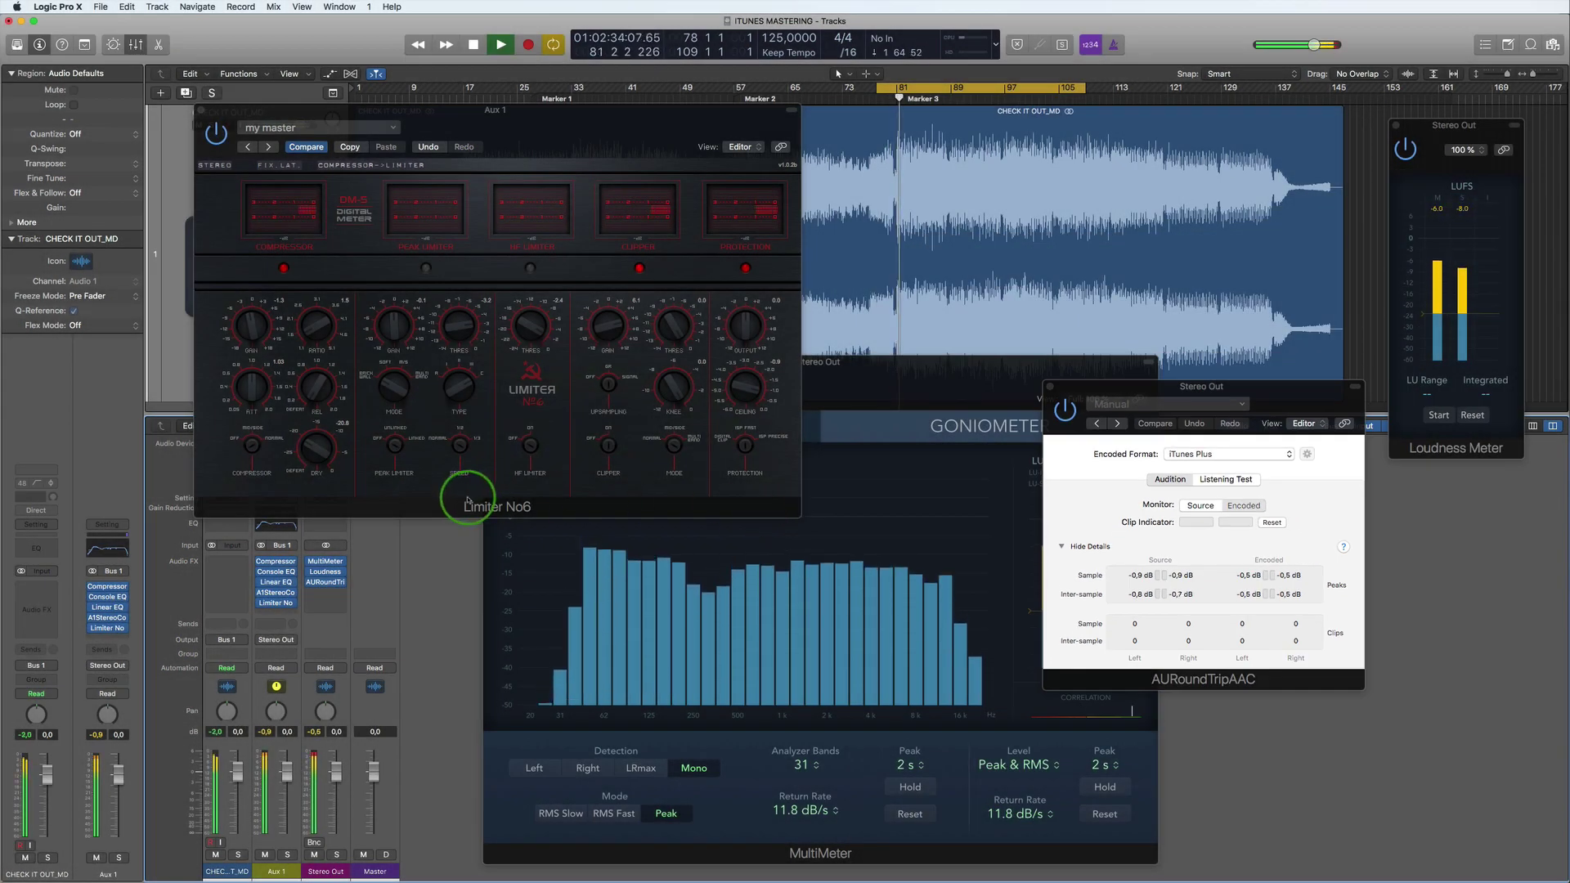
left_click(613, 430)
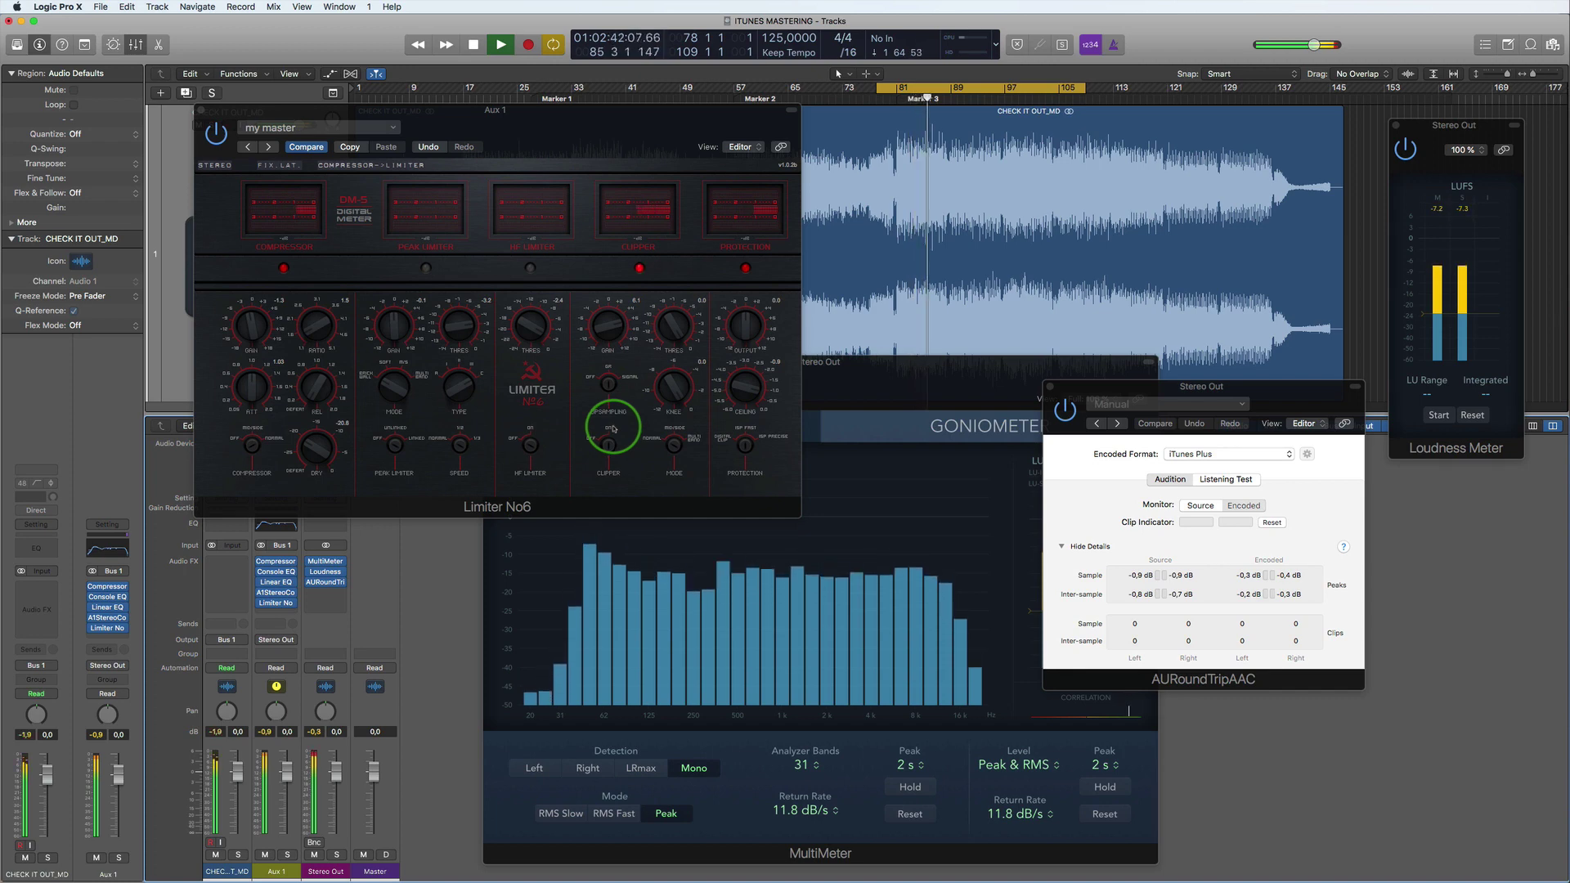
left_click(1331, 795)
key("space")
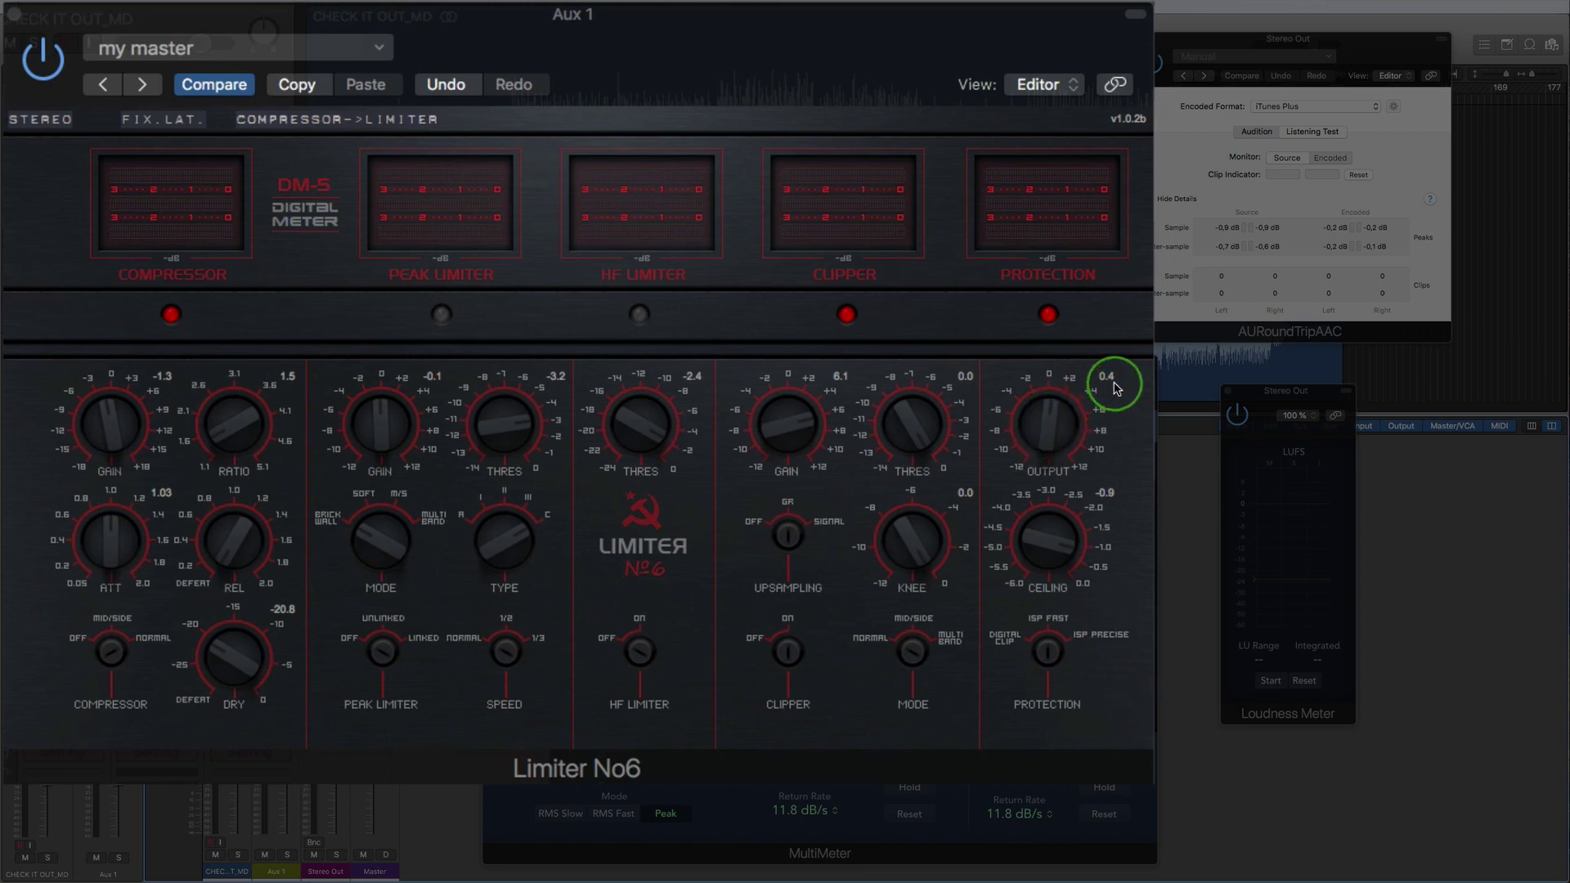
Step: Play the section again to compare the LUFS, peak and RMS levels in MultiMeter and Loudness Meter, then stop playback
left_click(1514, 379)
key("space")
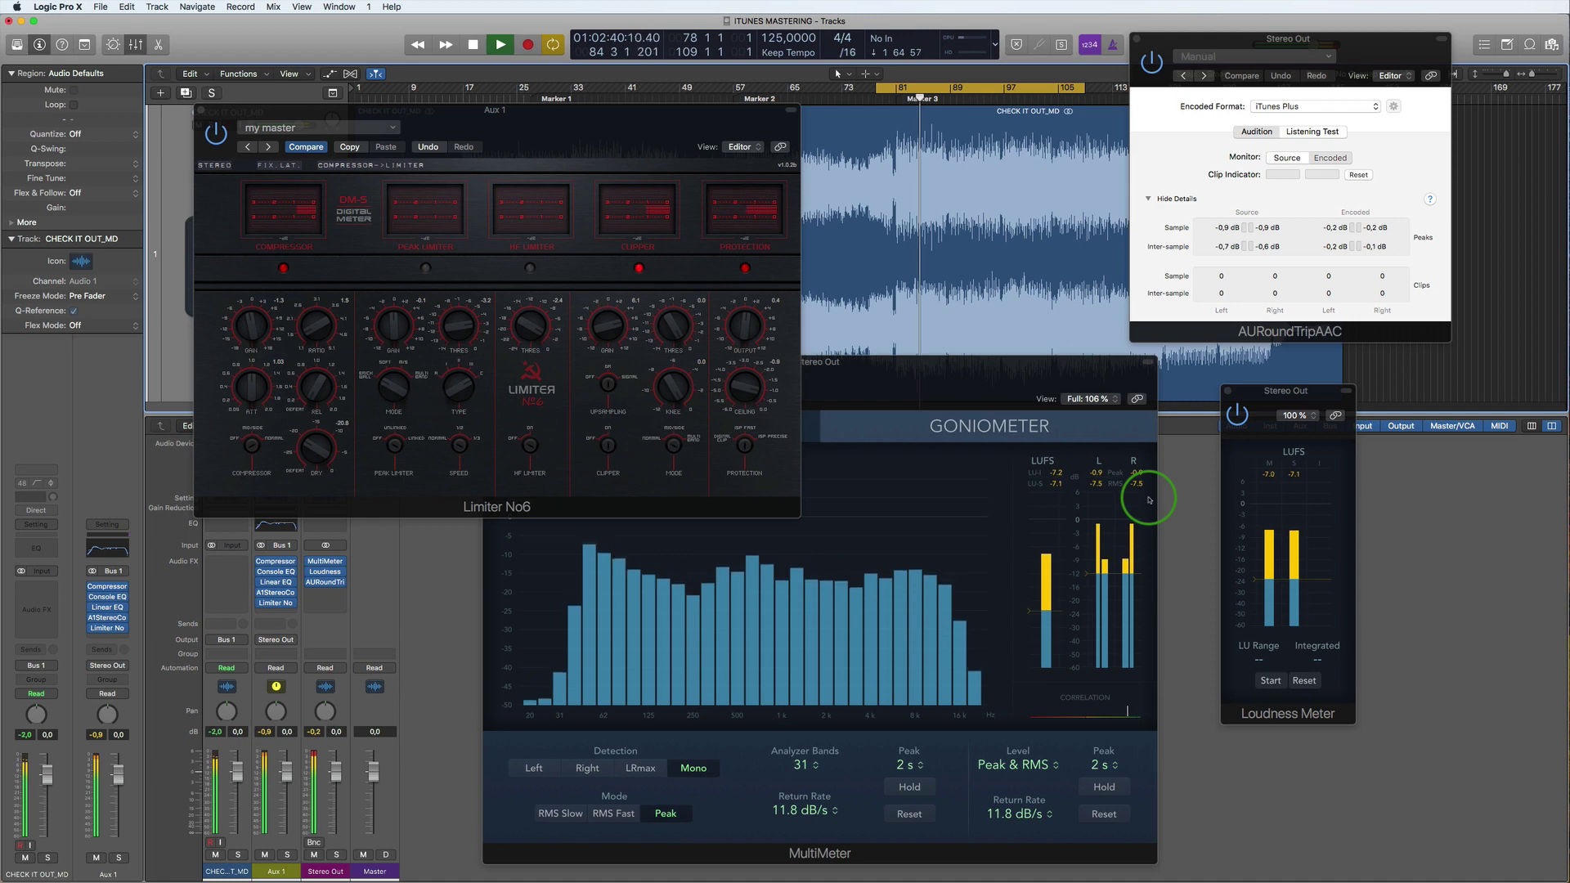
left_click(1469, 503)
key("space")
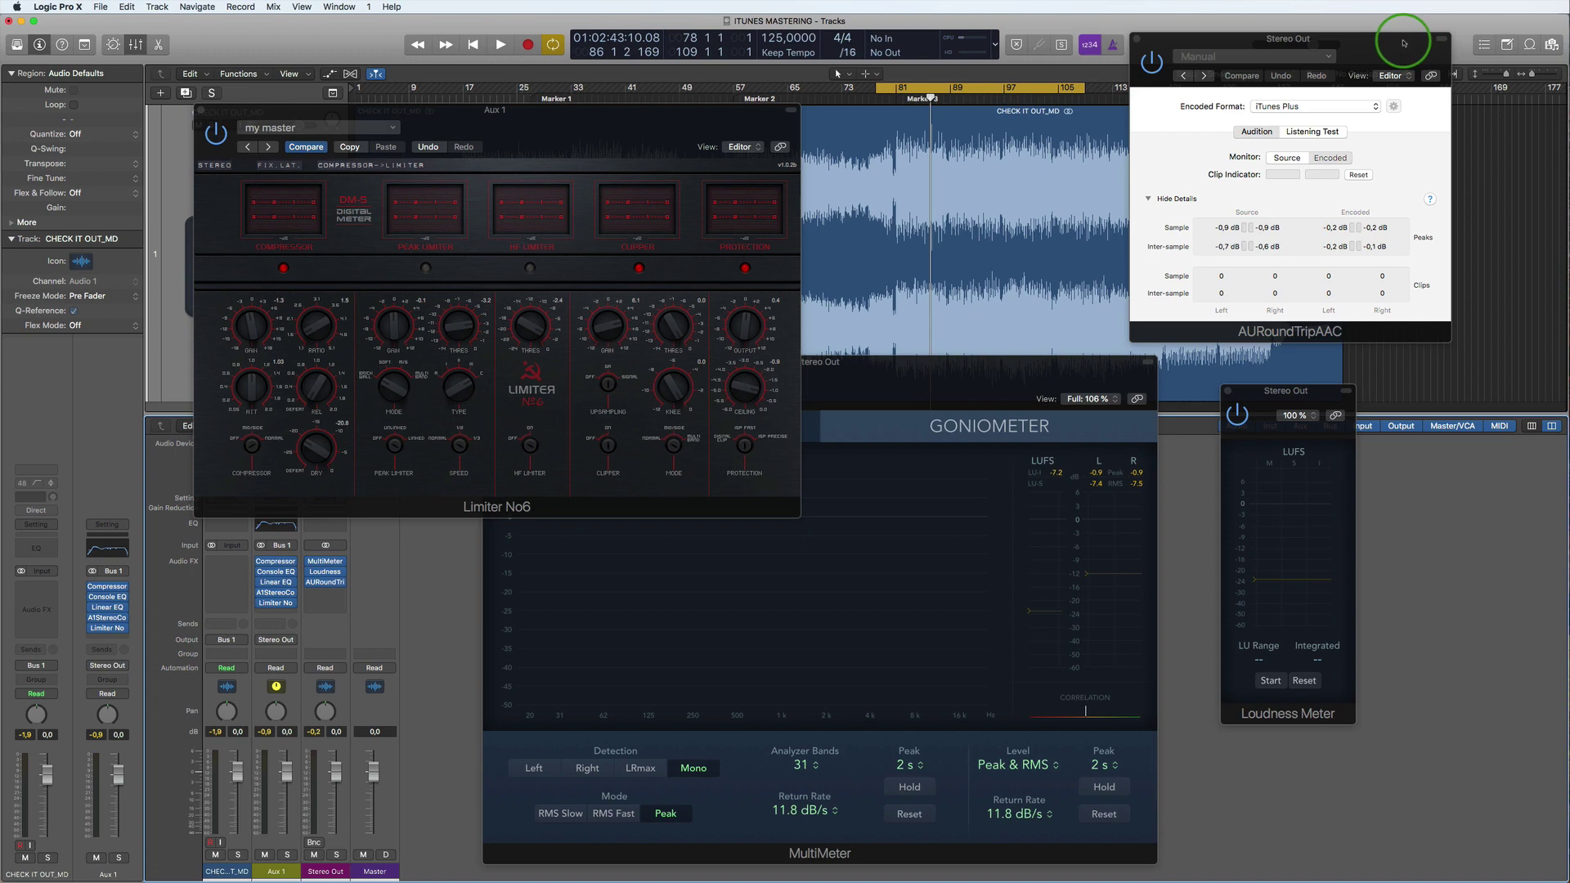
Step: Move the AURoundTripAAC window clear of the Stereo Out meters and bring the Limiter No6 window to the front
left_click_drag(1404, 43, 1477, 86)
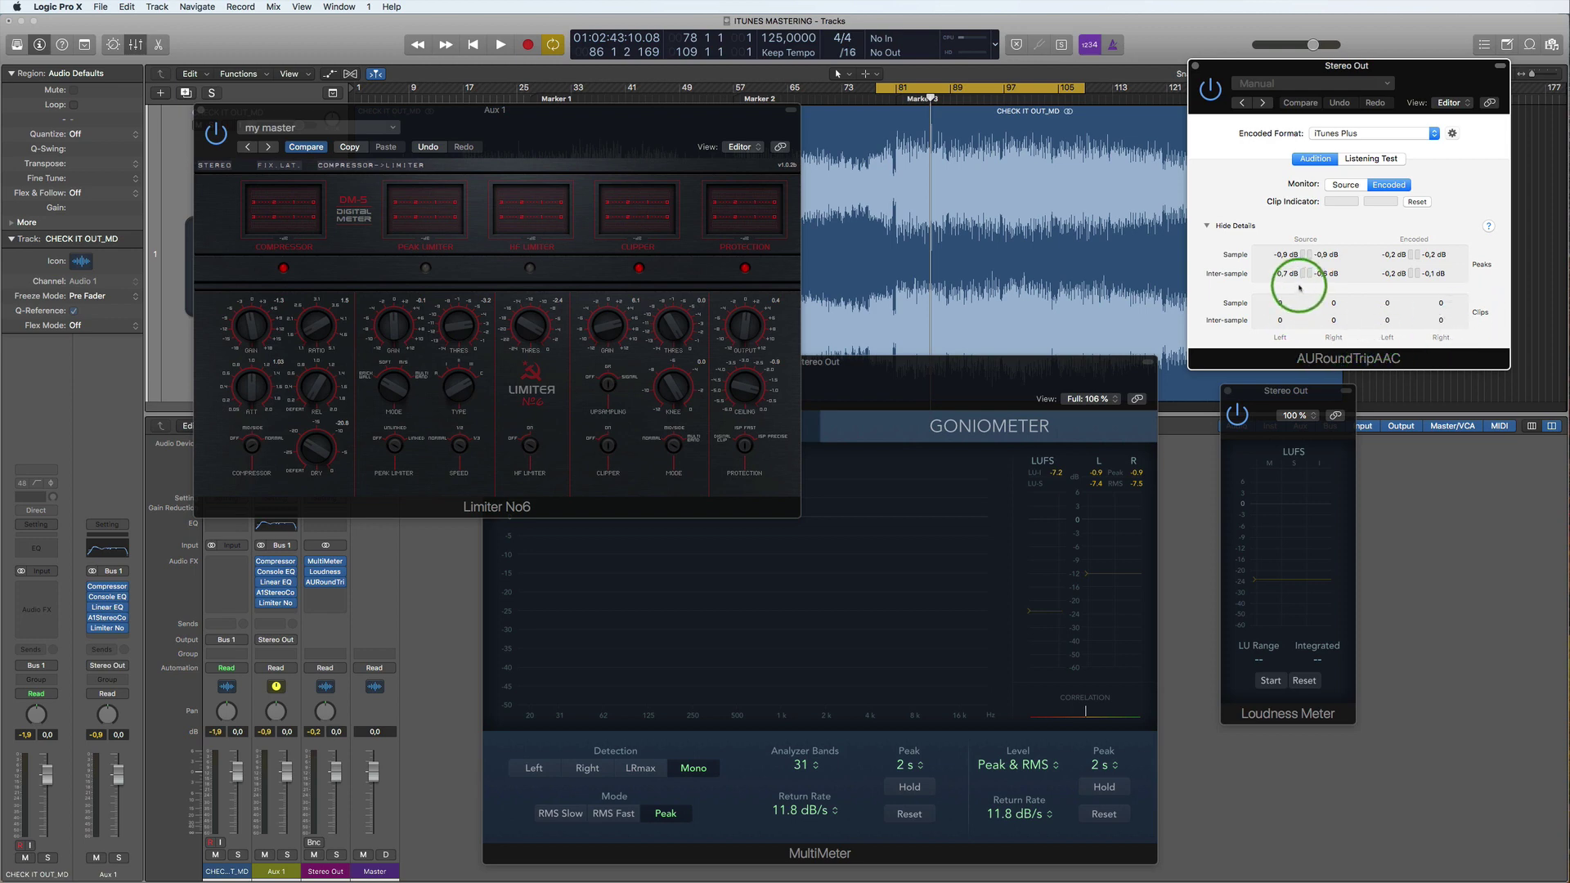
left_click(648, 134)
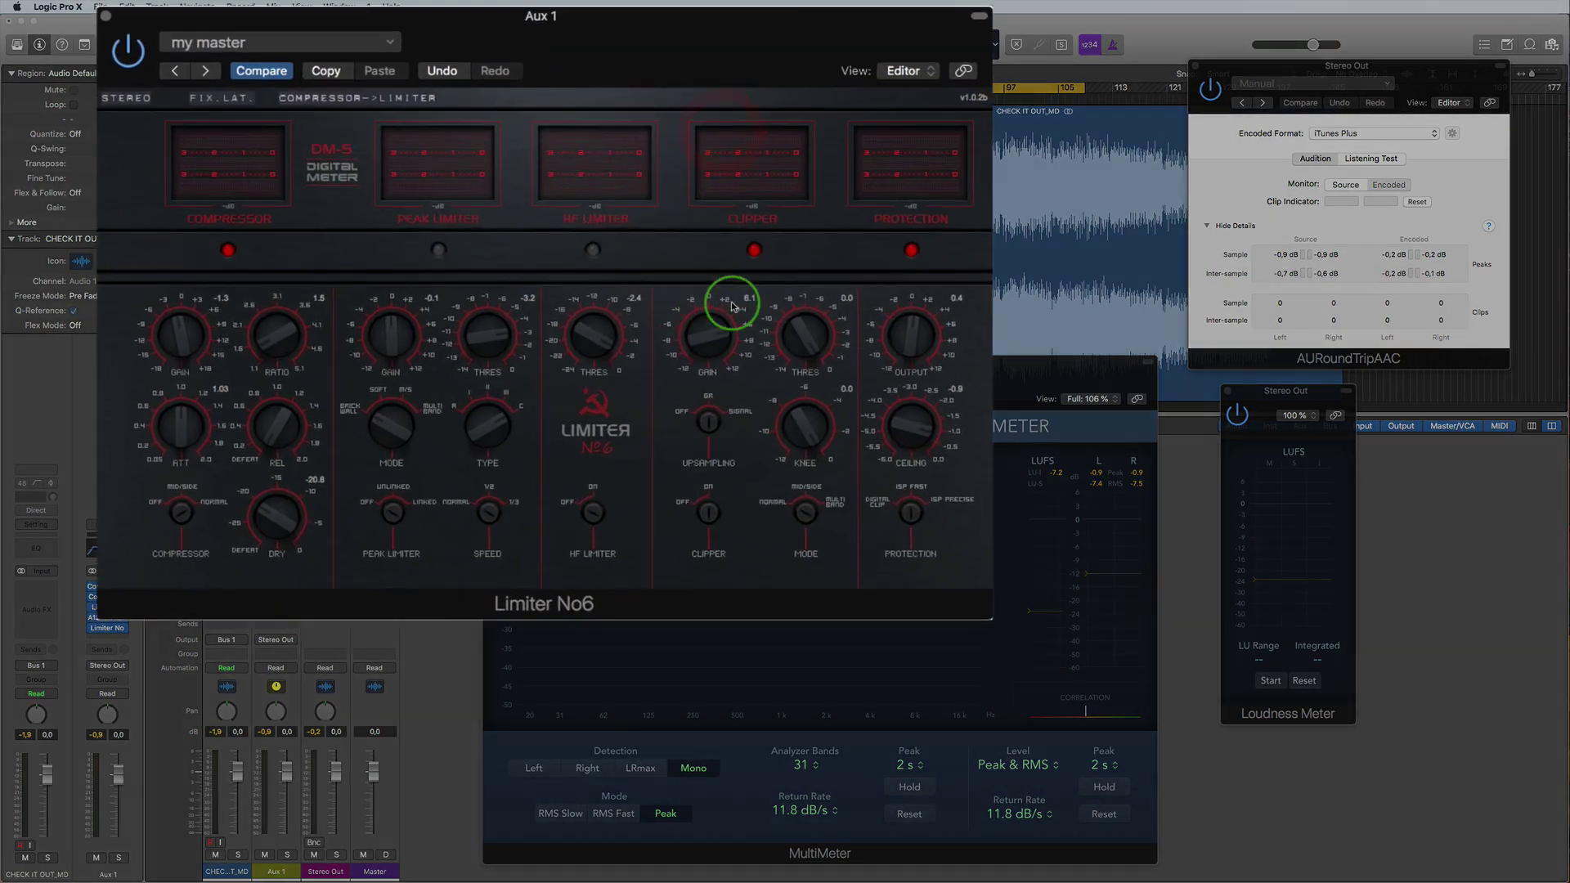